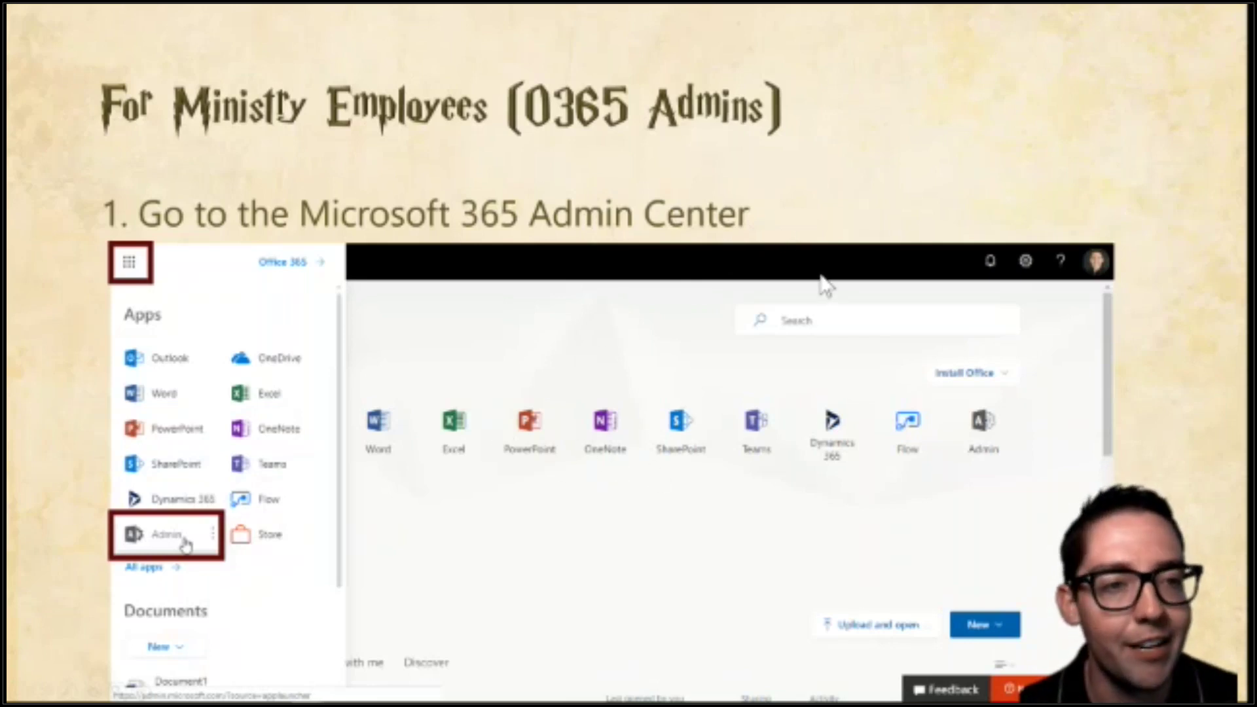
pyautogui.click(857, 221)
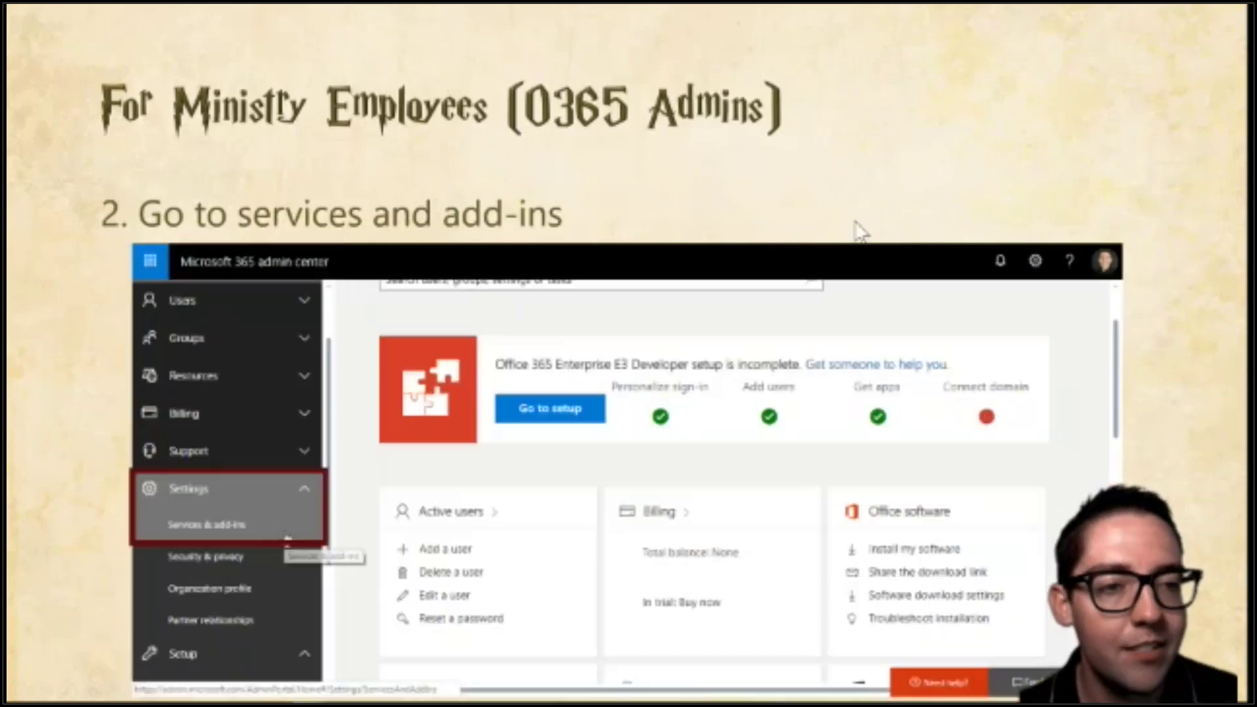
pyautogui.click(785, 251)
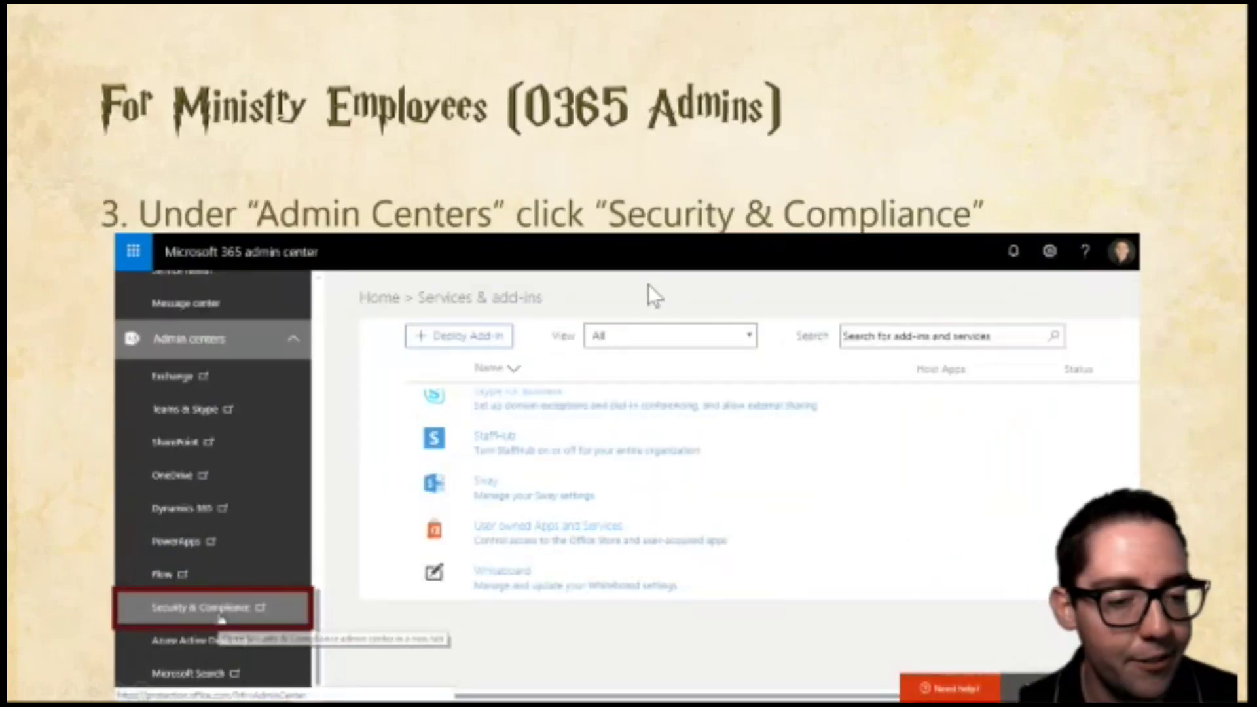
pyautogui.click(685, 282)
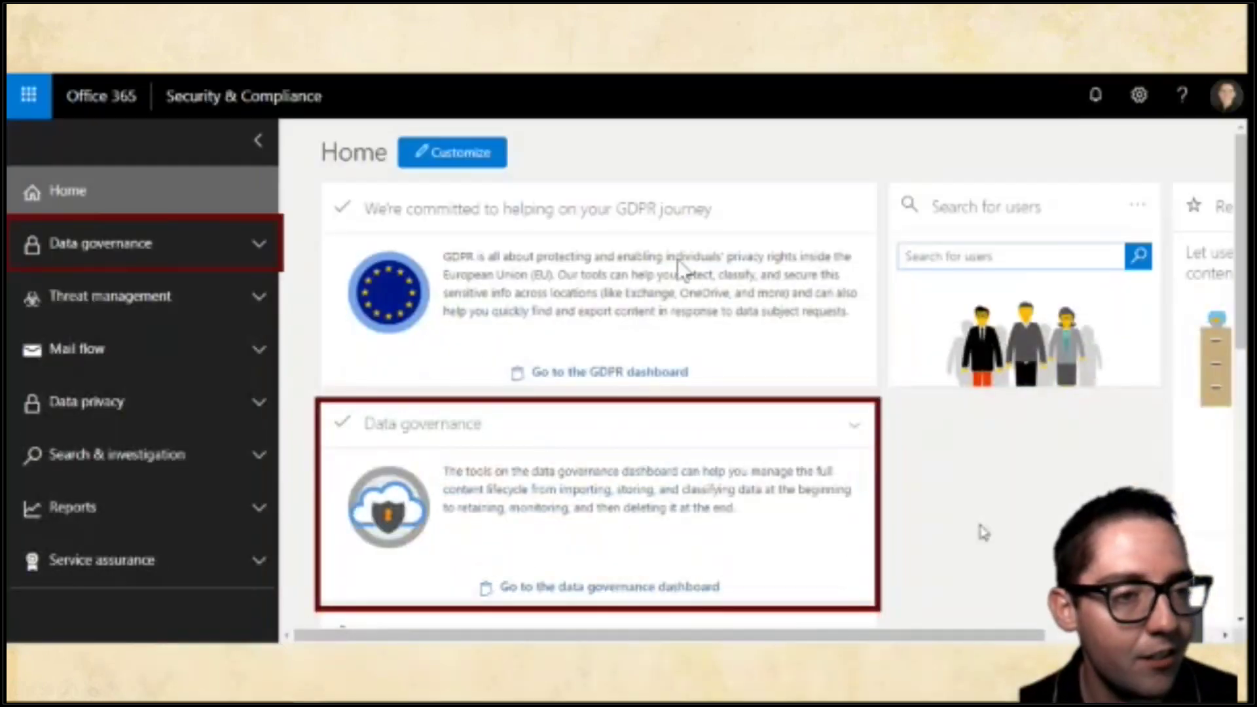
pyautogui.click(714, 307)
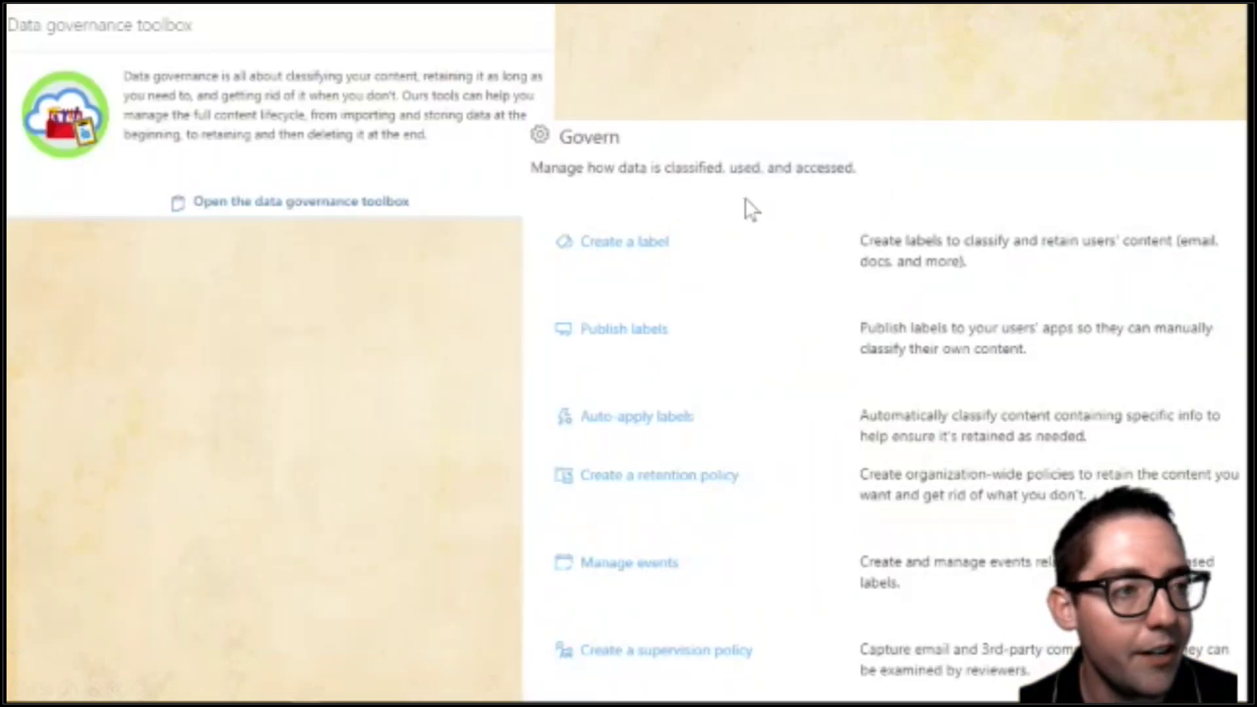
# Leave the slide show and switch to the browser's Retention page in the Security & Compliance center.
pyautogui.press('Escape')
pyautogui.click(1173, 20)
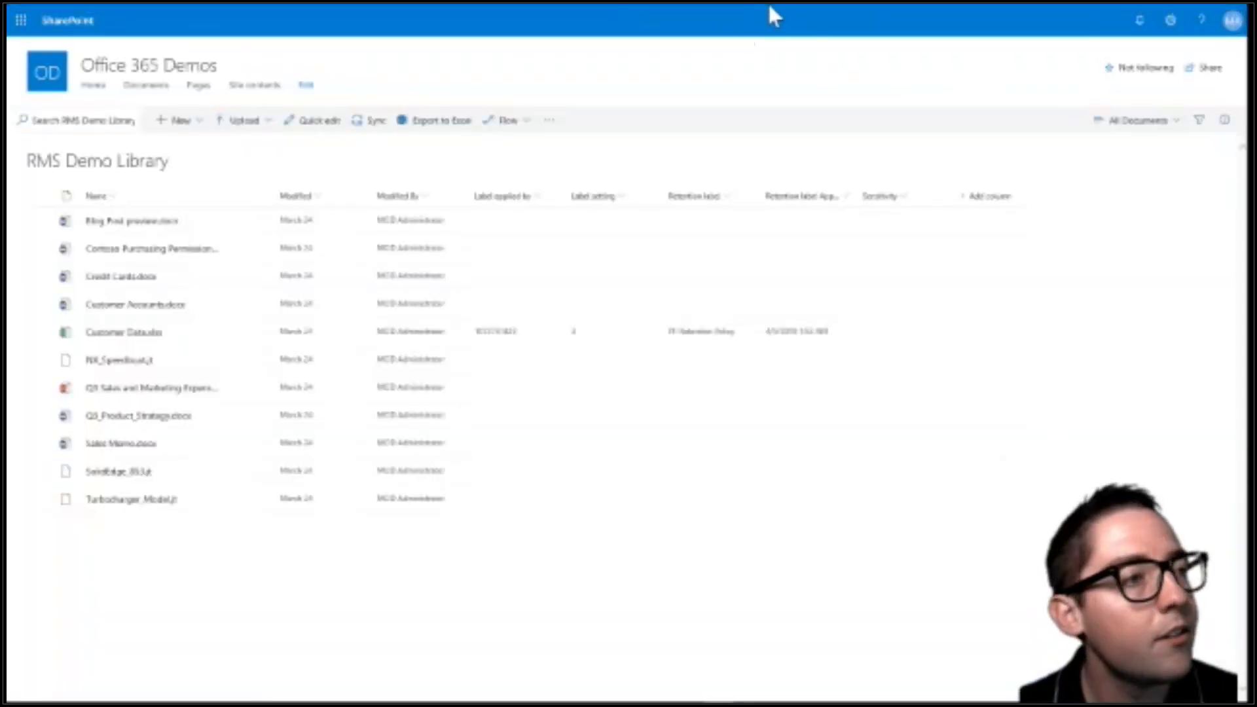
pyautogui.moveTo(765, 3)
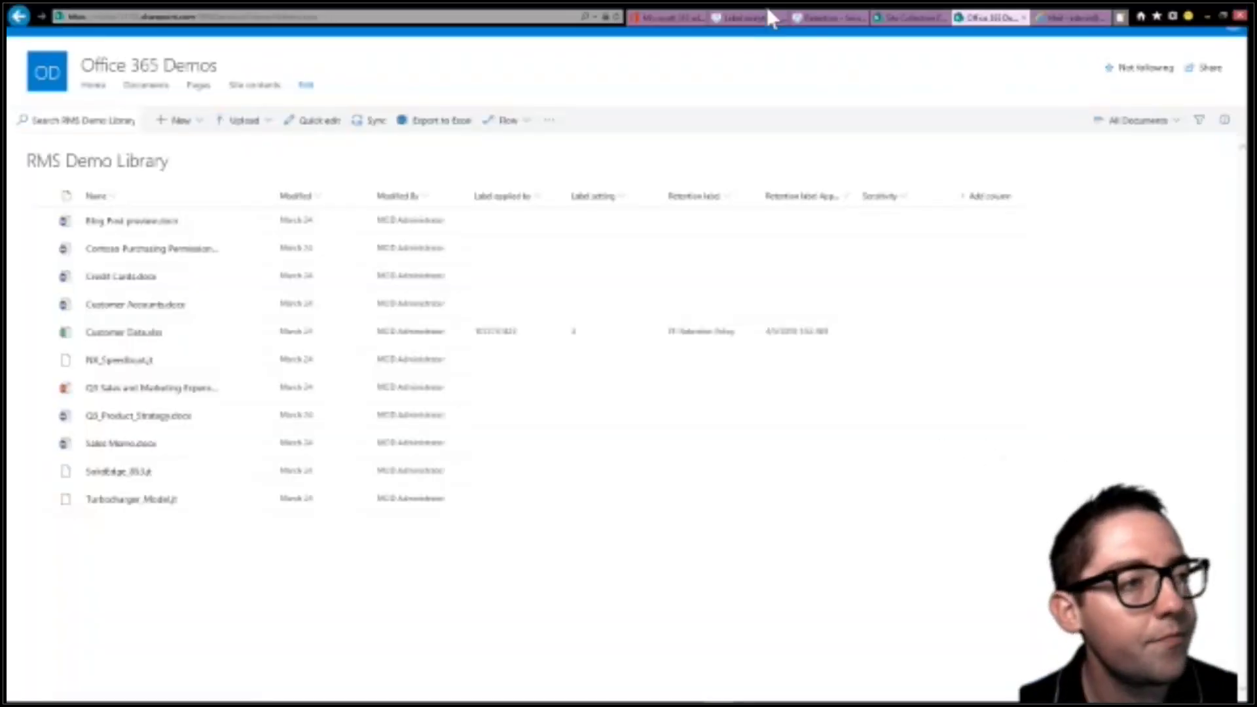
pyautogui.click(823, 20)
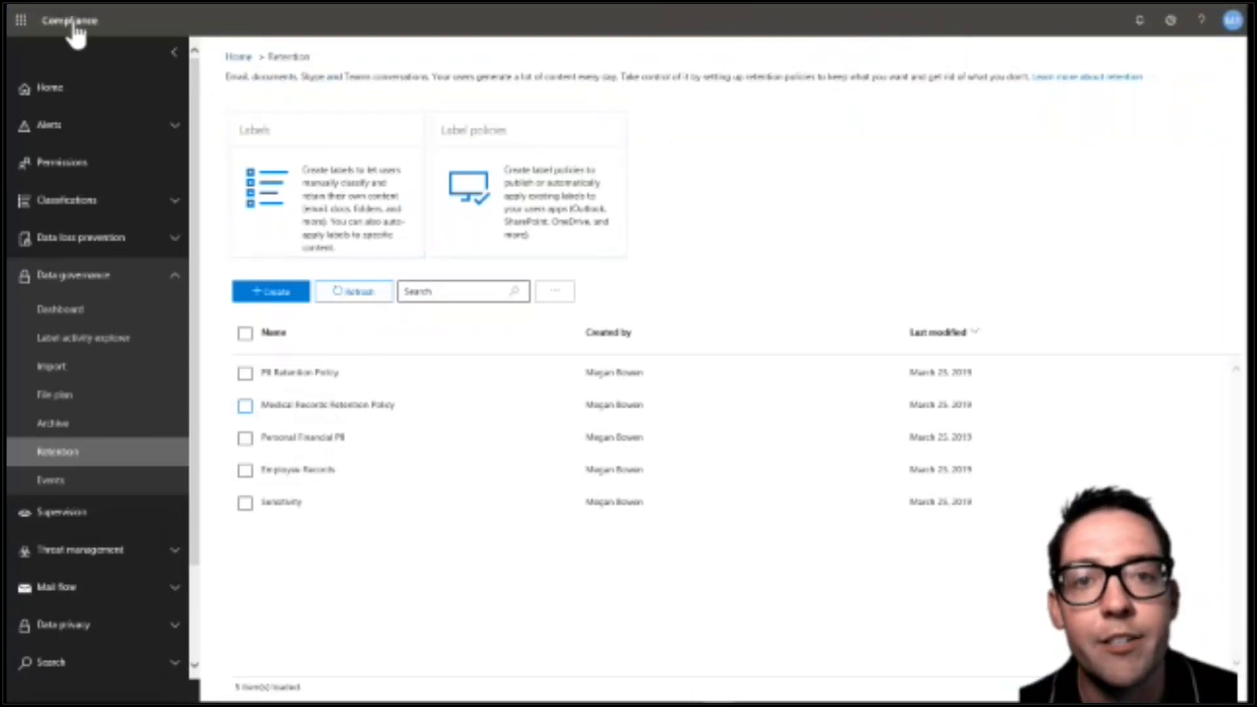
pyautogui.click(22, 24)
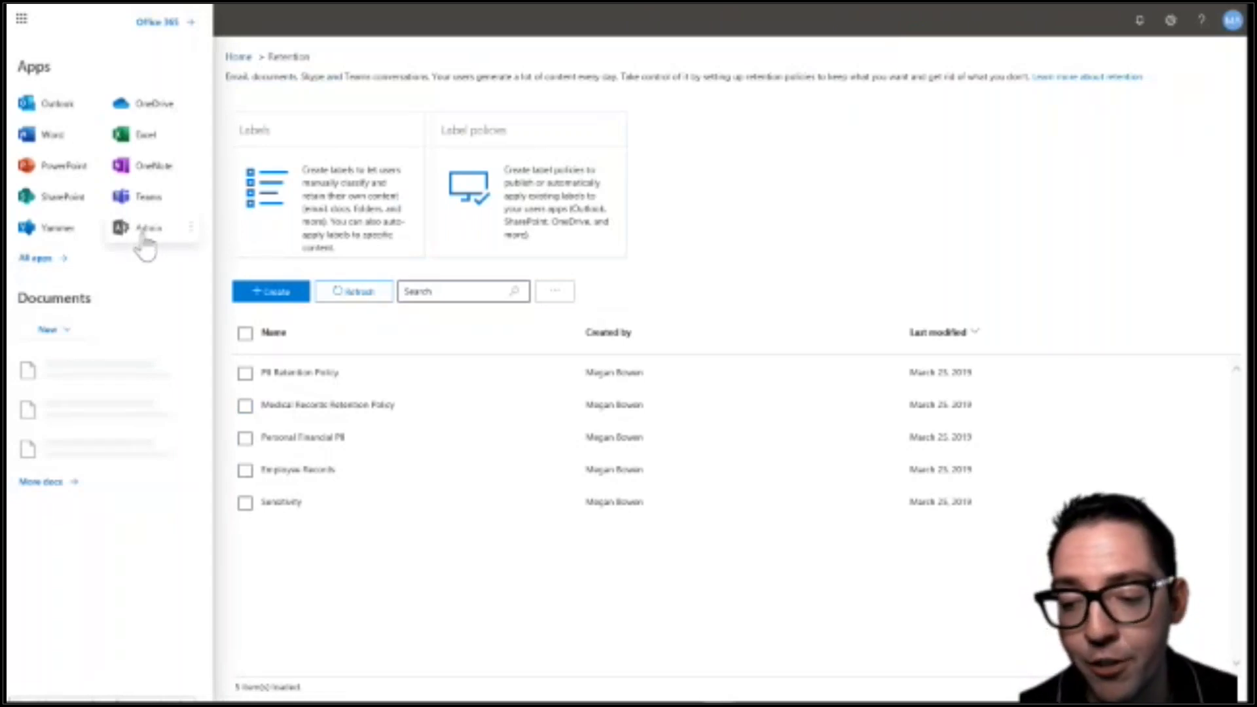
pyautogui.click(242, 82)
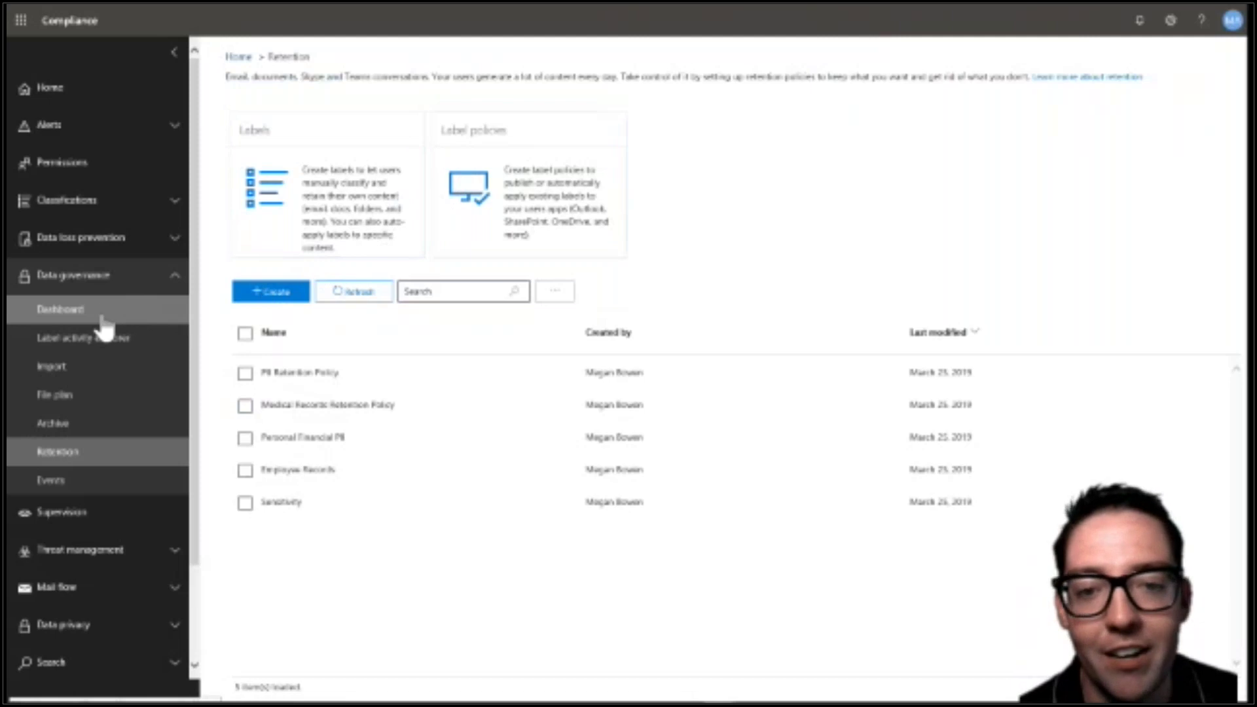
# Go to the Security & Compliance home page and from there open the Retention page under Data governance.
pyautogui.click(174, 278)
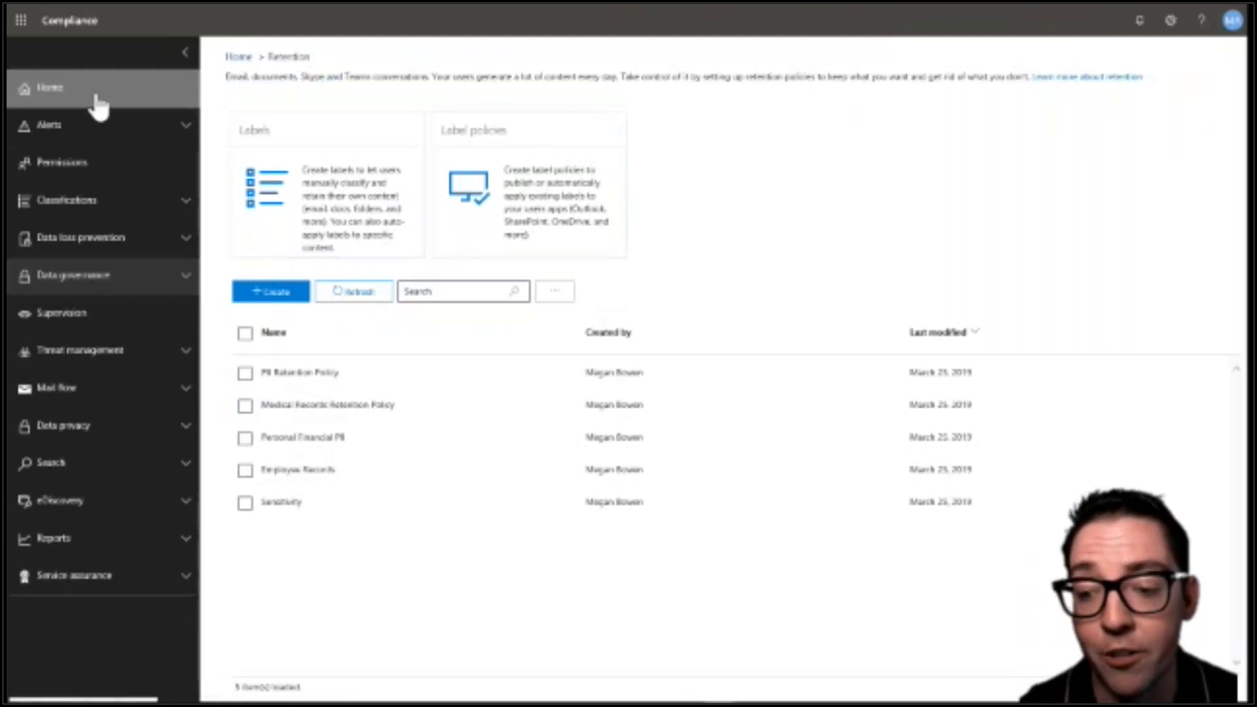
pyautogui.click(98, 105)
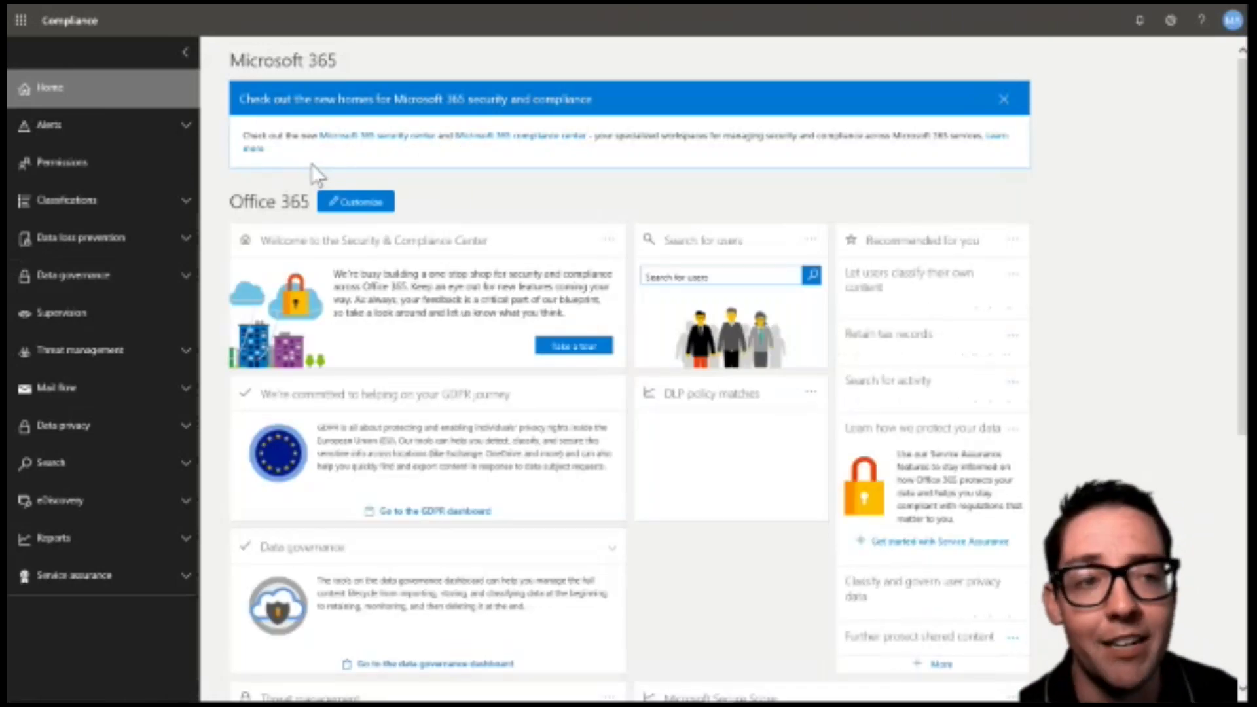
pyautogui.click(186, 275)
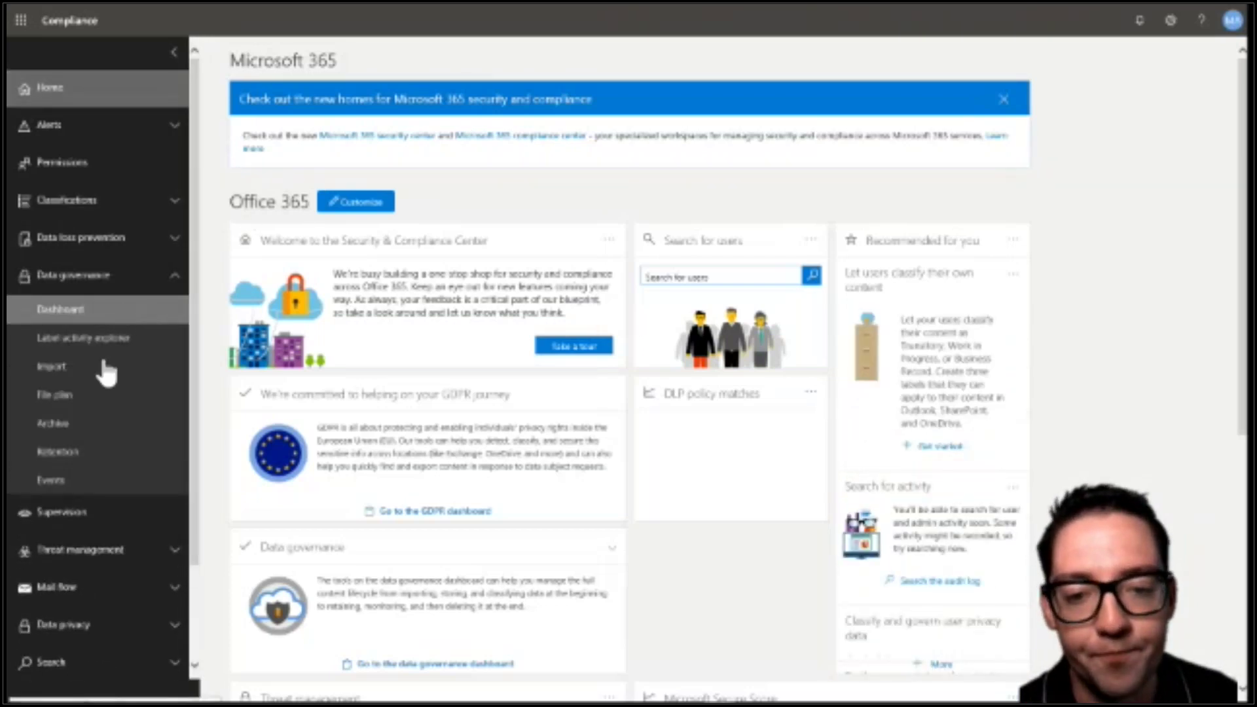
pyautogui.click(87, 461)
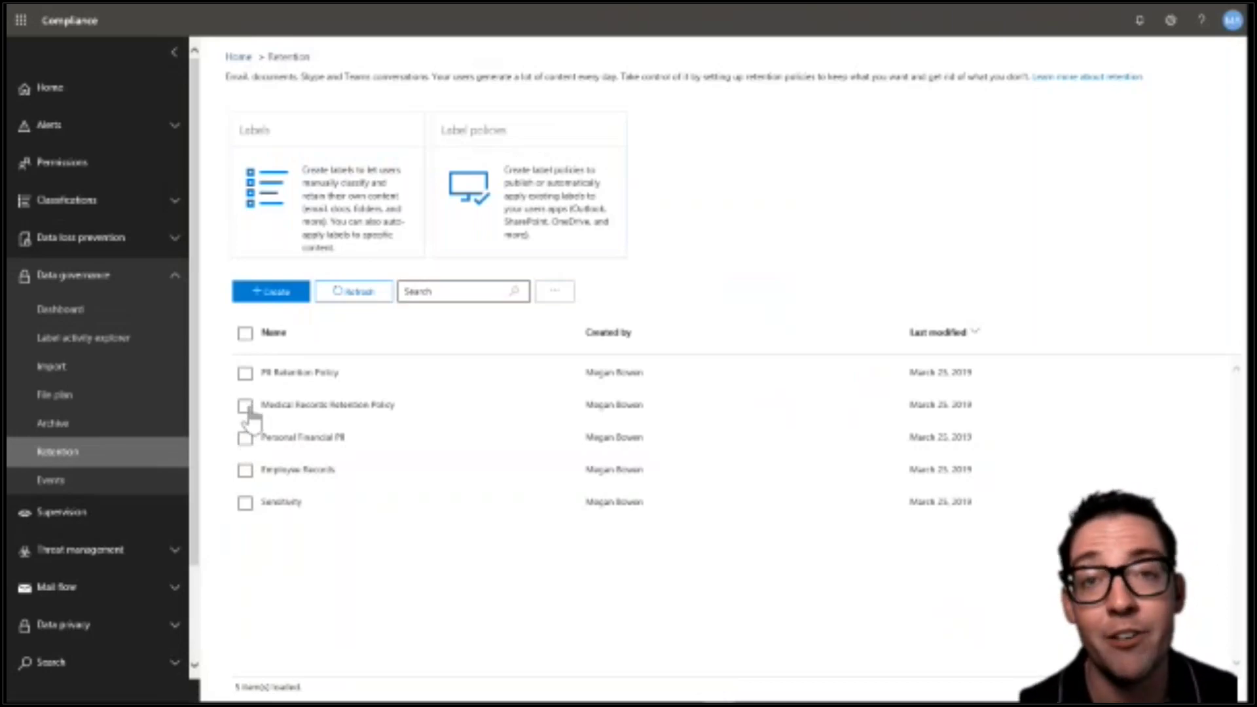
# Open the Medical Records Retention Policy for editing and view the specific locations it can apply to.
pyautogui.click(246, 409)
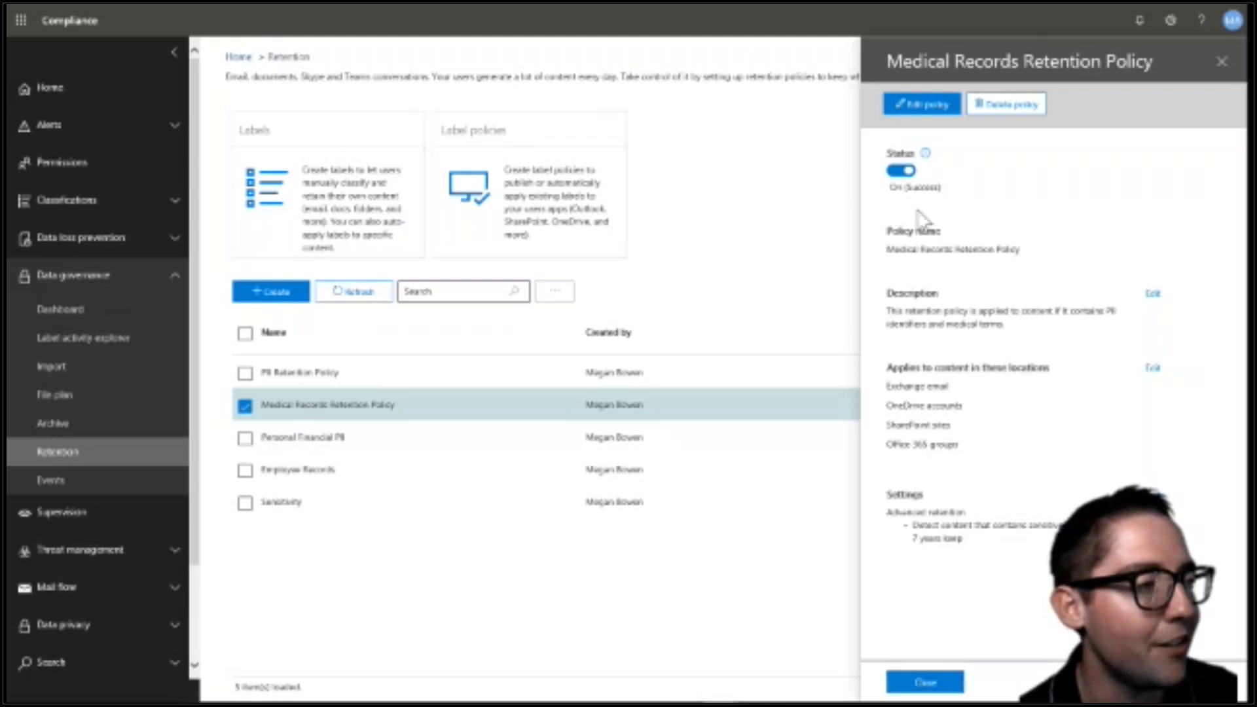
pyautogui.click(919, 110)
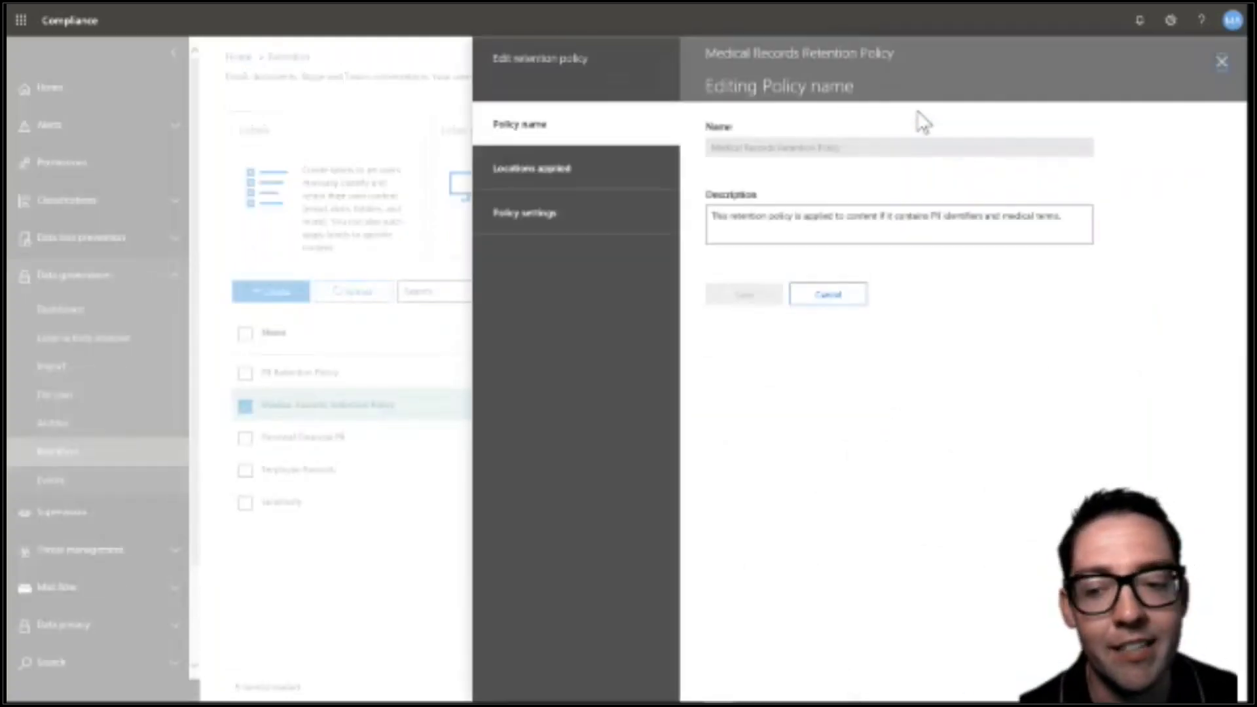
pyautogui.click(515, 177)
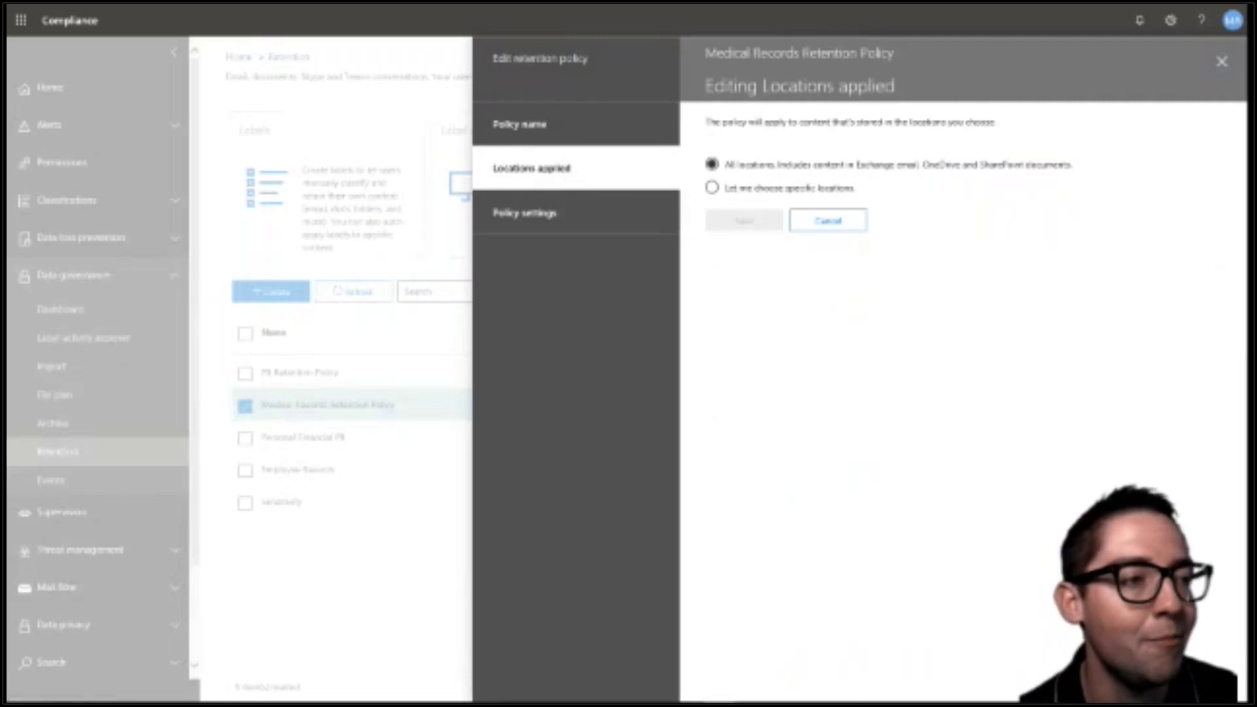
pyautogui.click(712, 189)
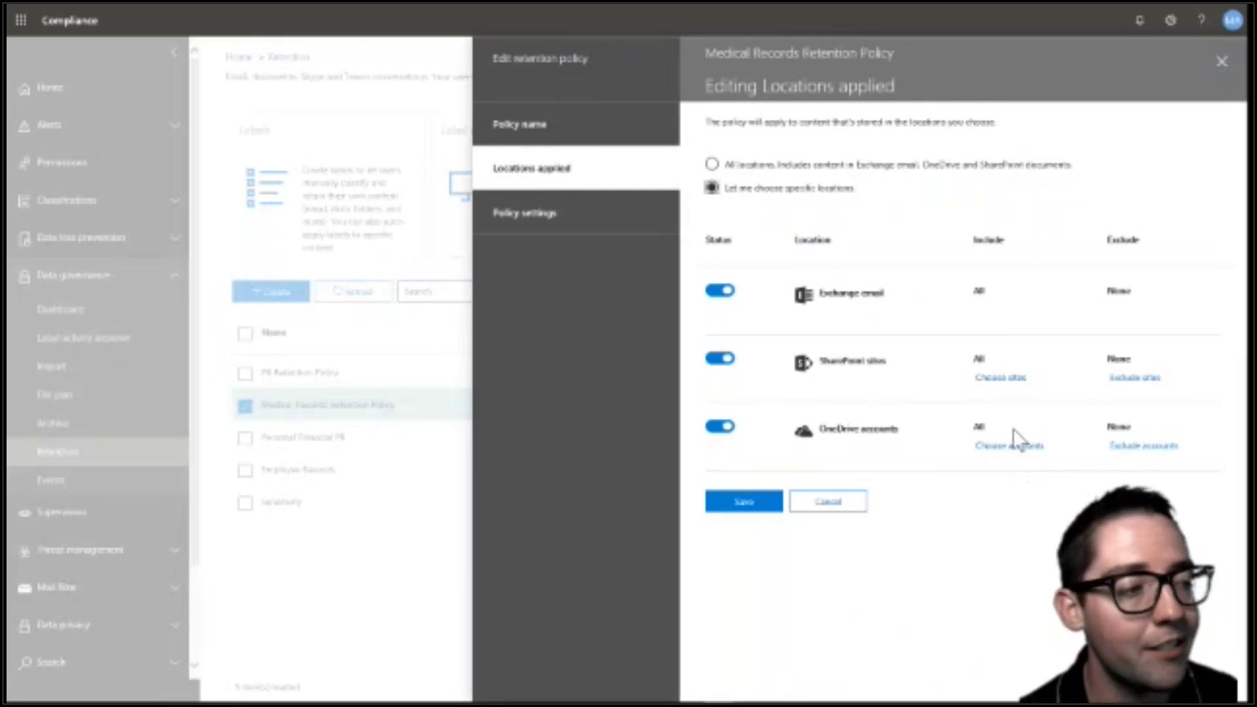
# Review the Medical Records Retention Policy's conditions and retention actions, and leave the policy editor without saving.
pyautogui.click(620, 226)
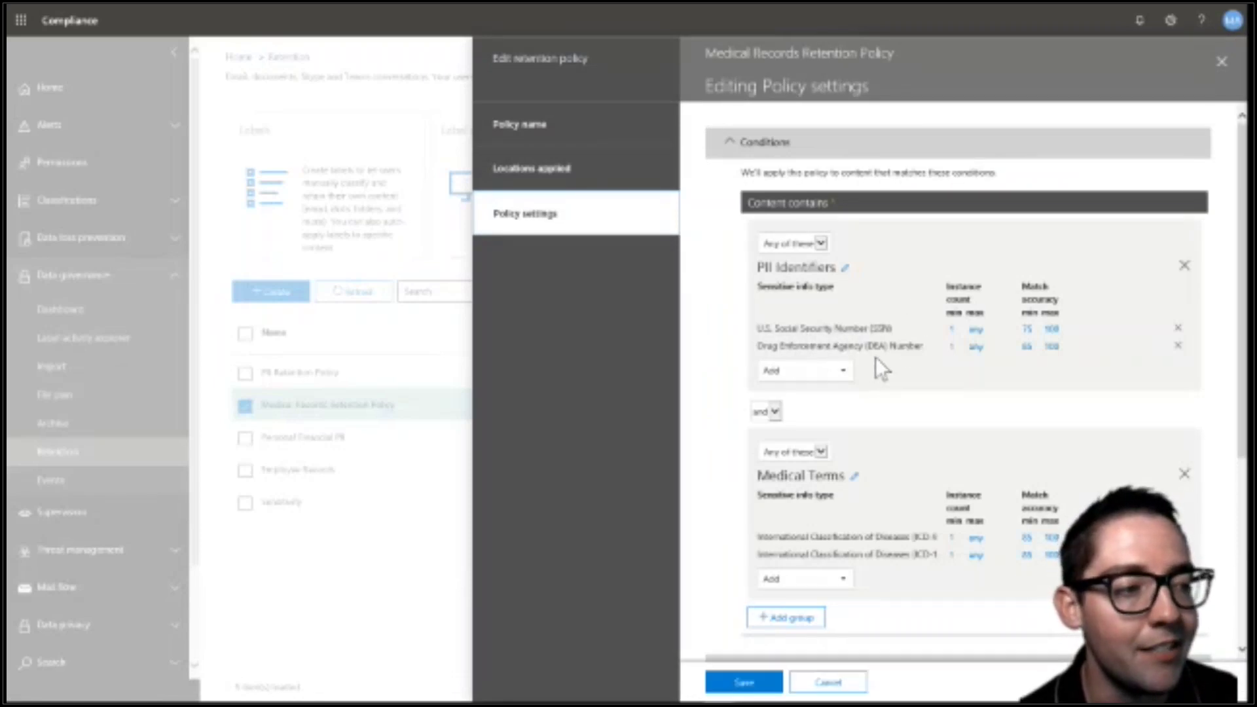
pyautogui.scroll(-3, 884, 359)
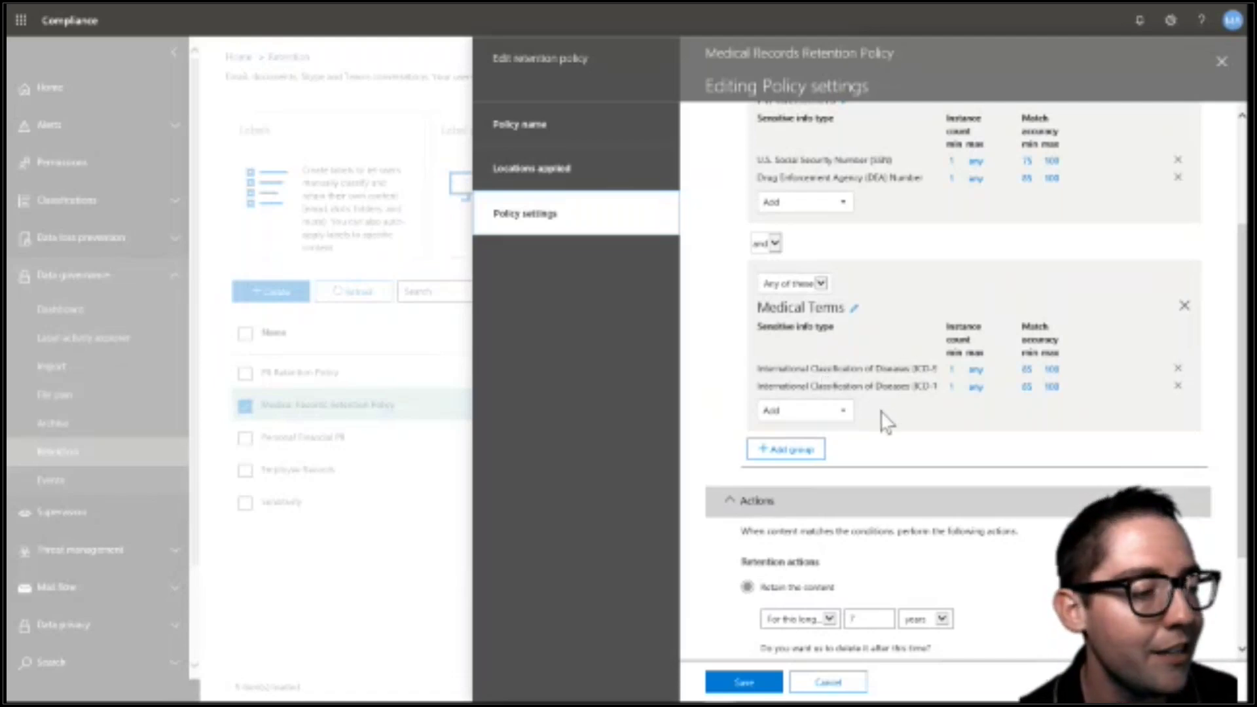
pyautogui.scroll(-2, 880, 420)
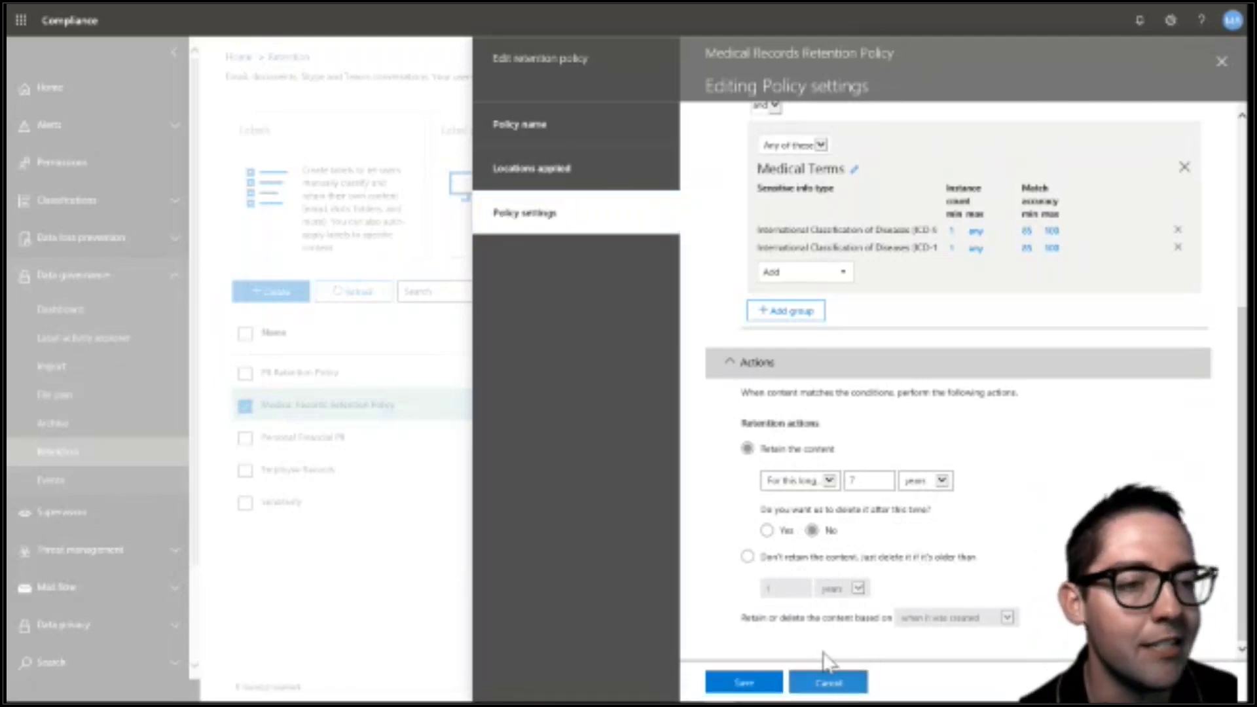
pyautogui.click(843, 686)
pyautogui.click(779, 420)
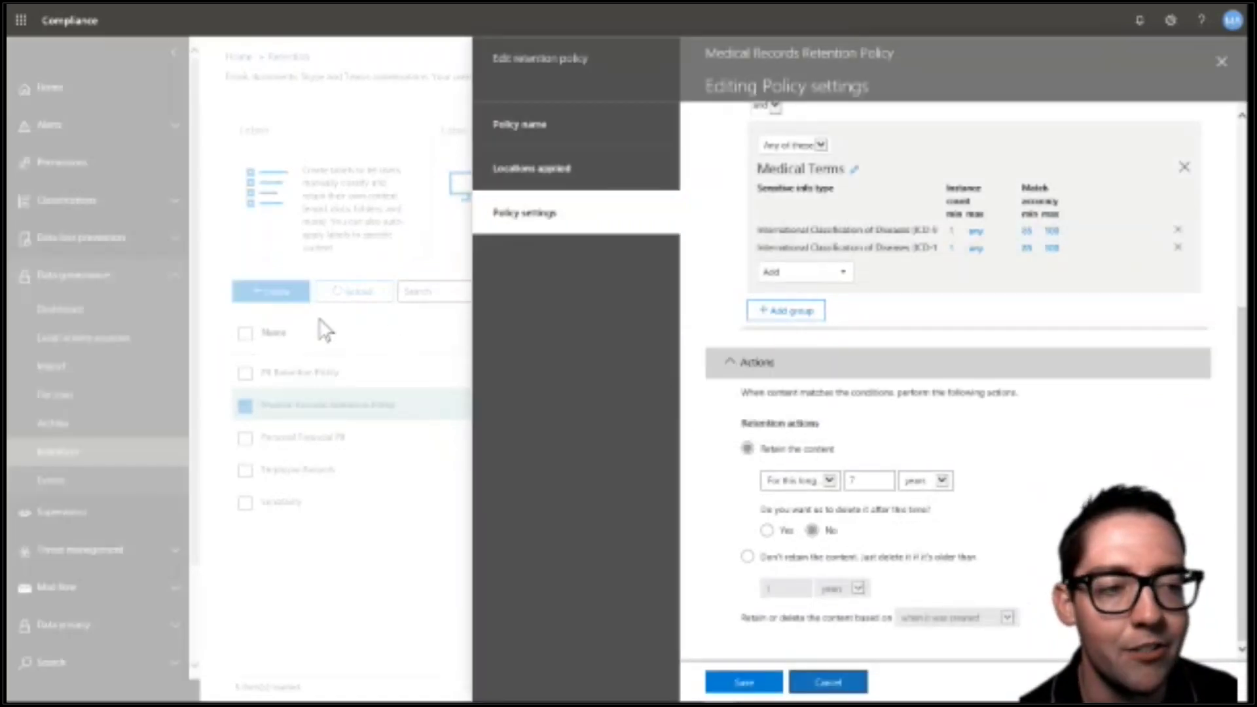
pyautogui.click(830, 681)
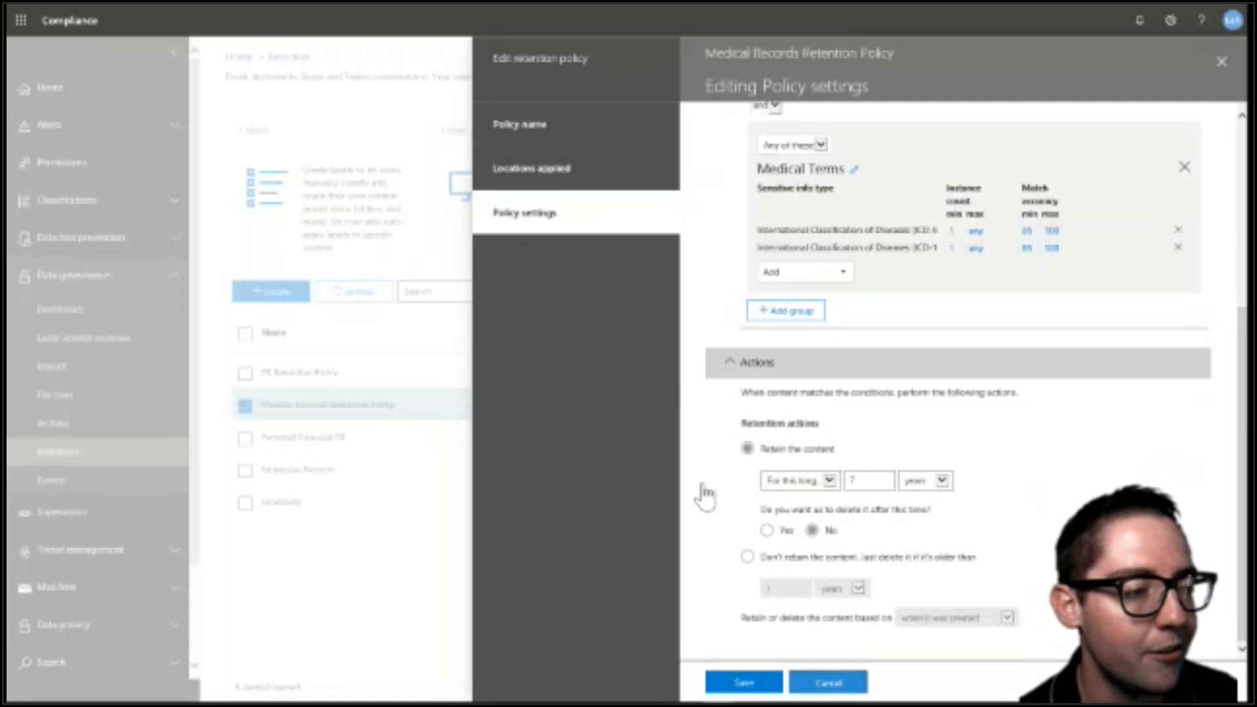
pyautogui.click(719, 419)
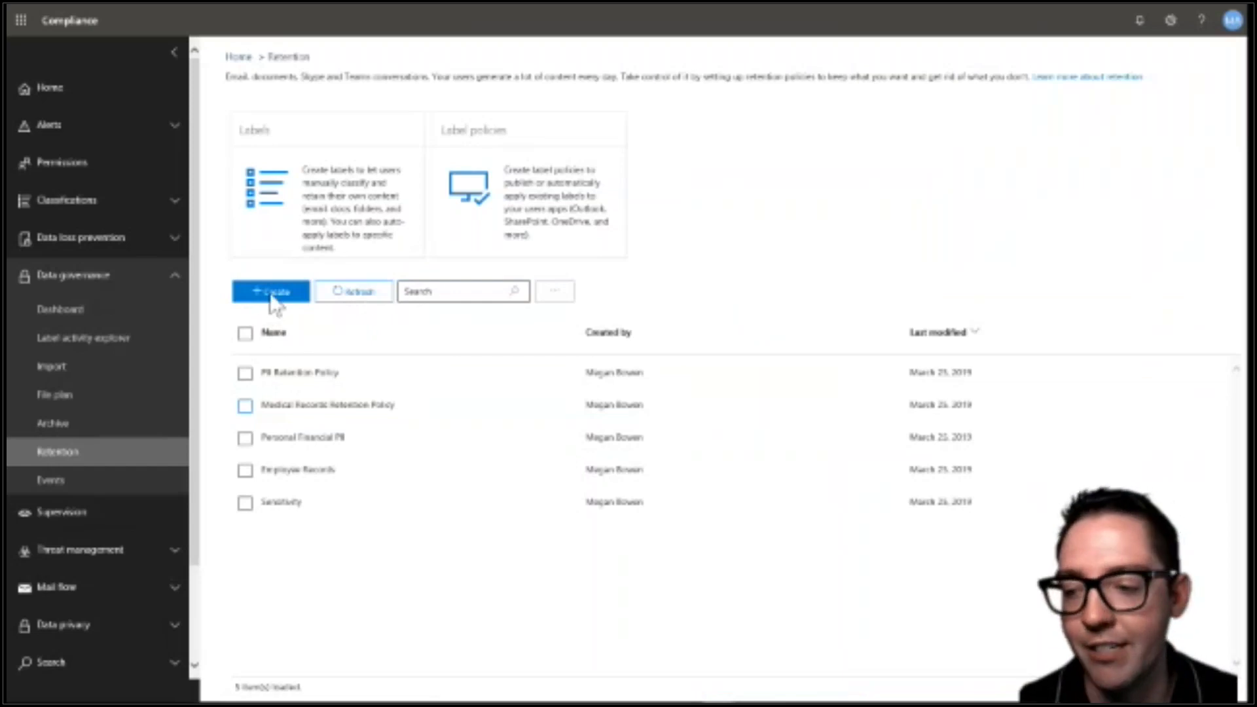
# Create a new retention policy named "Test Policy" and continue to its retention settings.
pyautogui.click(274, 293)
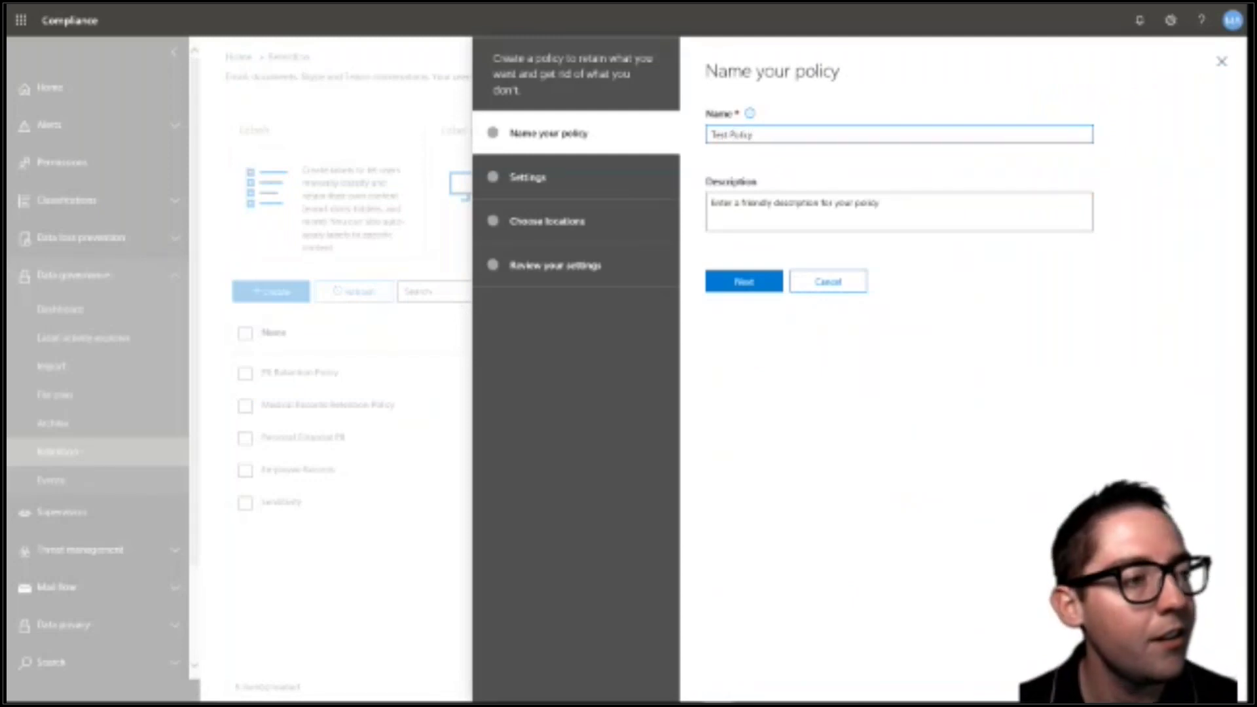
pyautogui.click(764, 289)
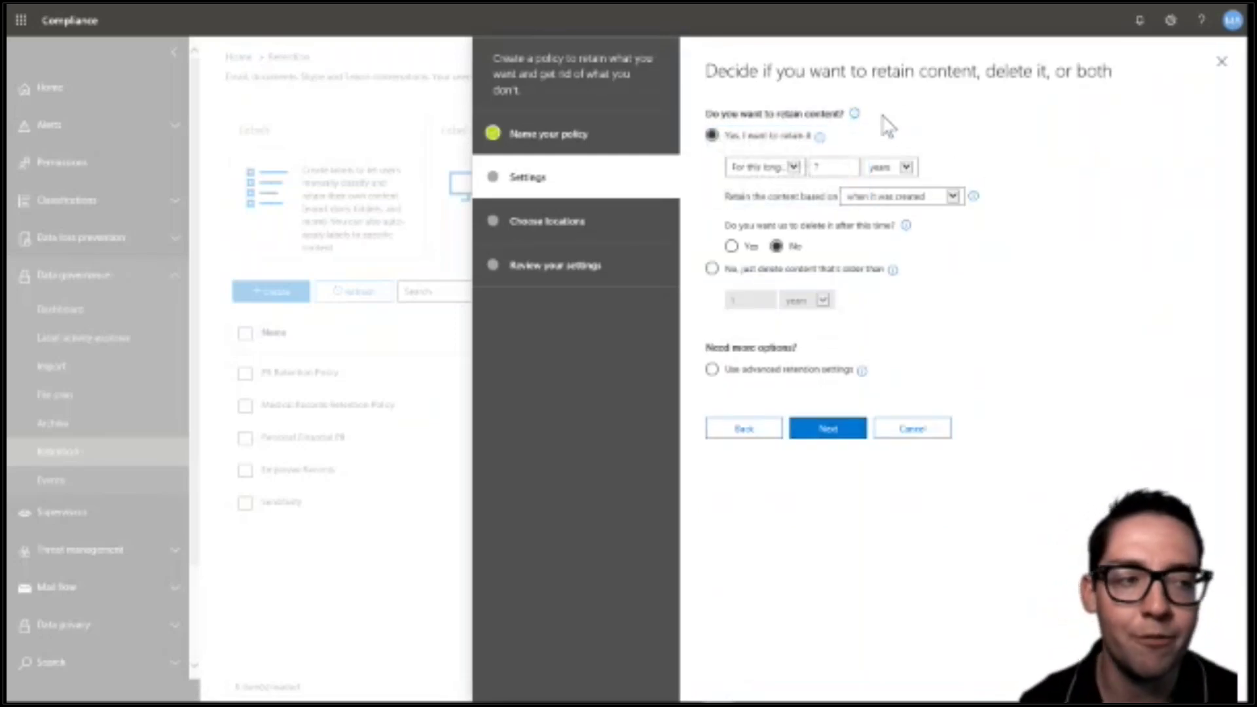
# Examine the new policy's choices for retention duration, age basis, deletion after the retention period, and deleting old content without retention.
pyautogui.click(794, 167)
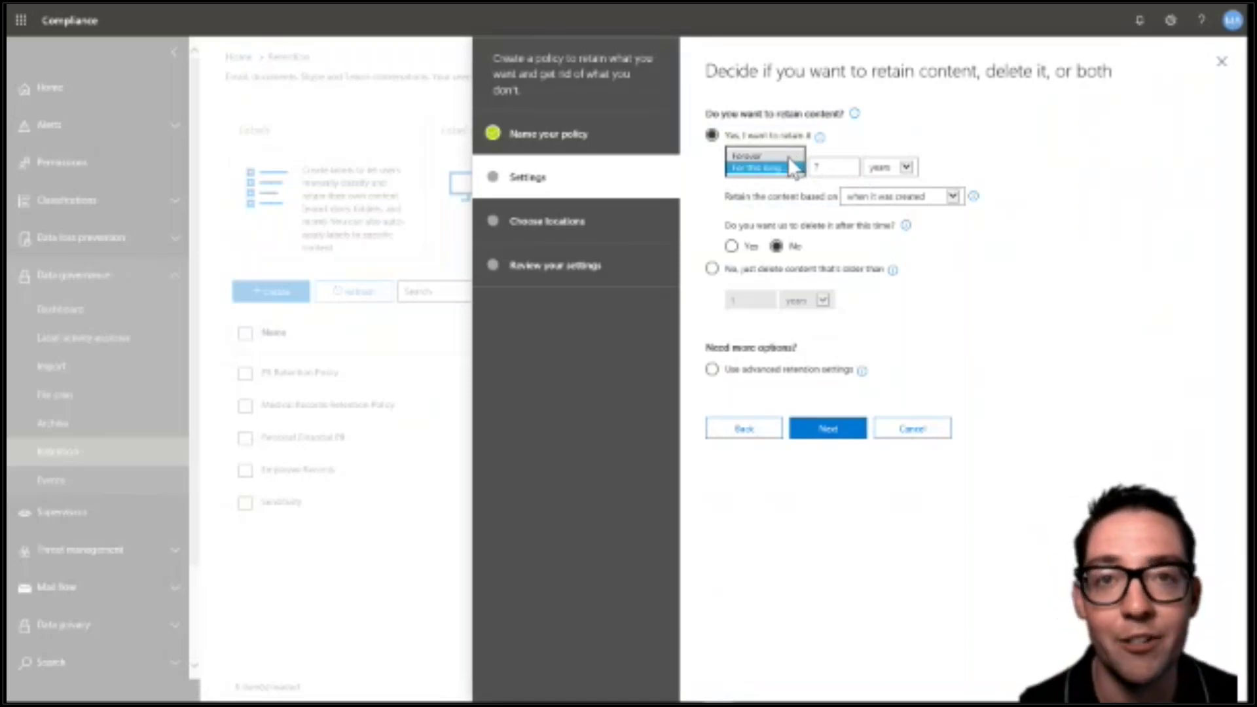
pyautogui.click(763, 208)
pyautogui.click(891, 197)
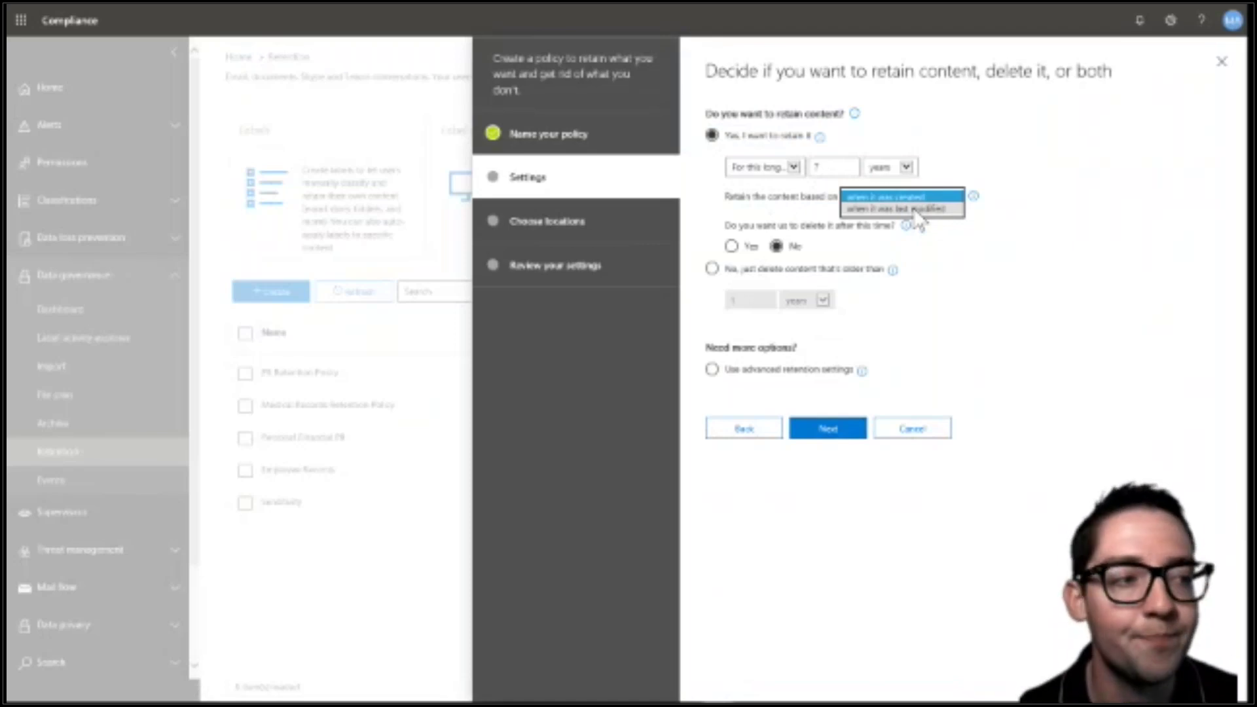
pyautogui.press('Escape')
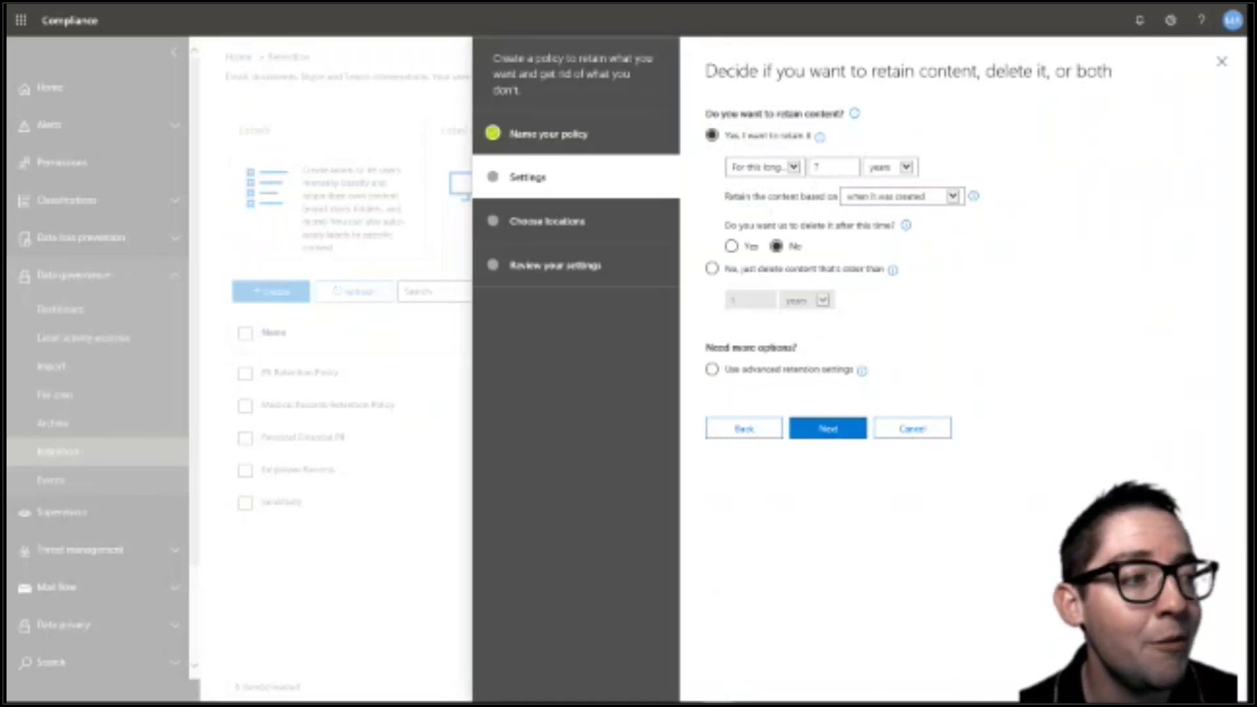
pyautogui.moveTo(905, 229)
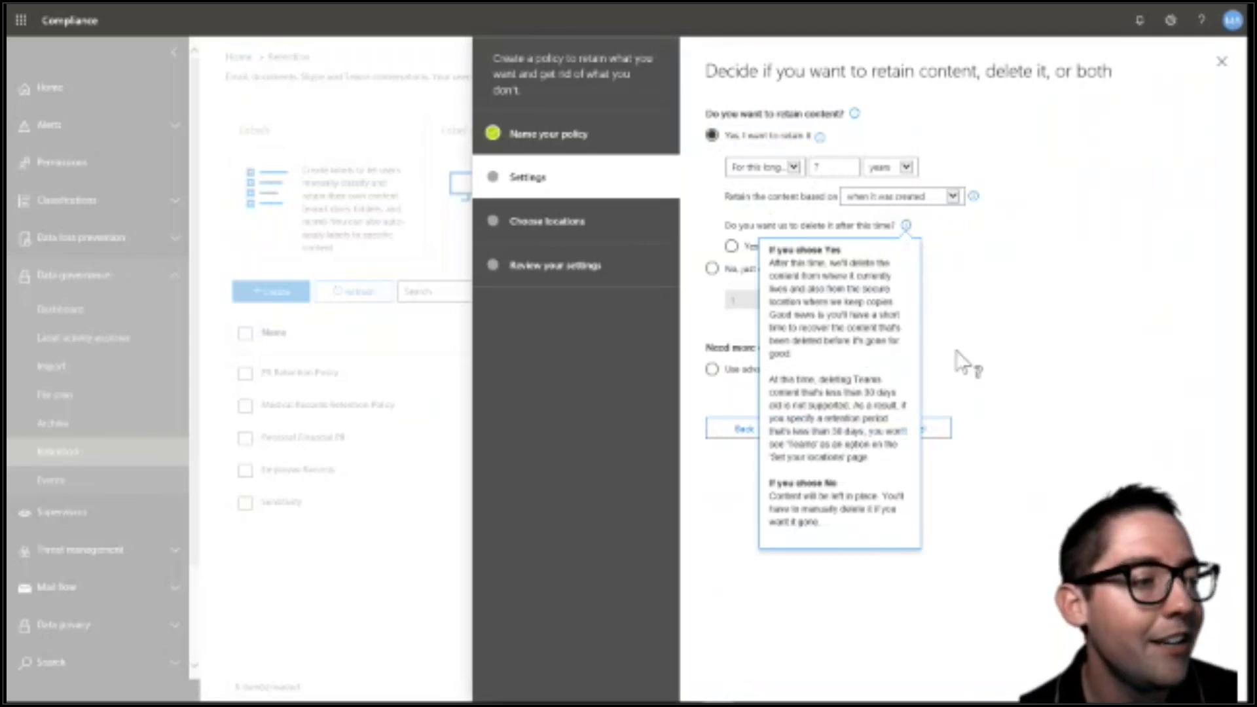
pyautogui.click(712, 268)
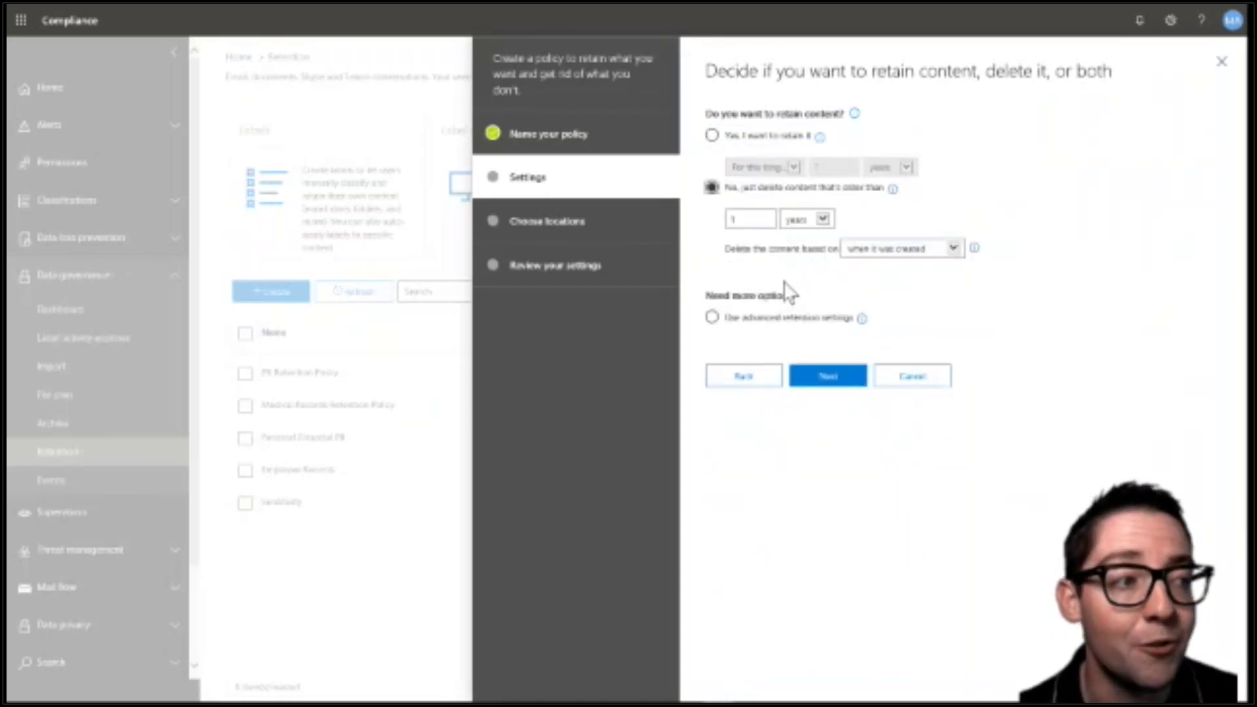
pyautogui.click(871, 248)
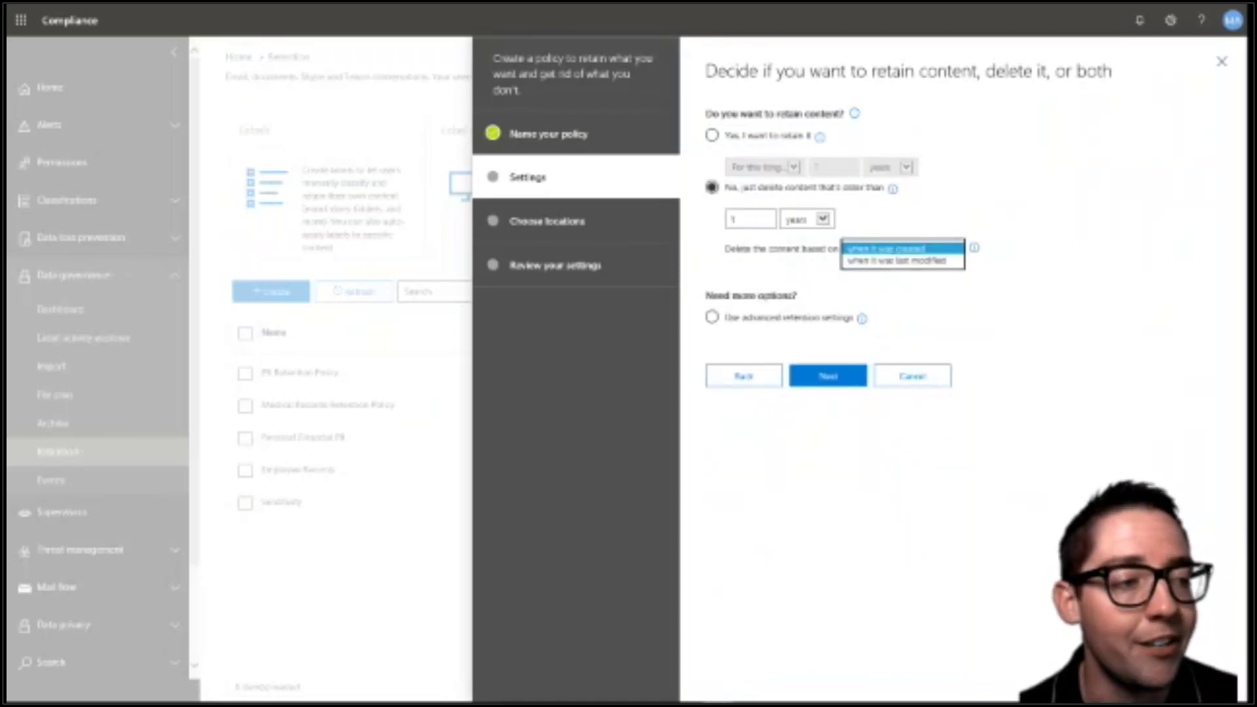
# Use advanced retention settings that detect content containing specific words or phrases, and continue to the policy's conditions.
pyautogui.click(713, 320)
pyautogui.click(713, 318)
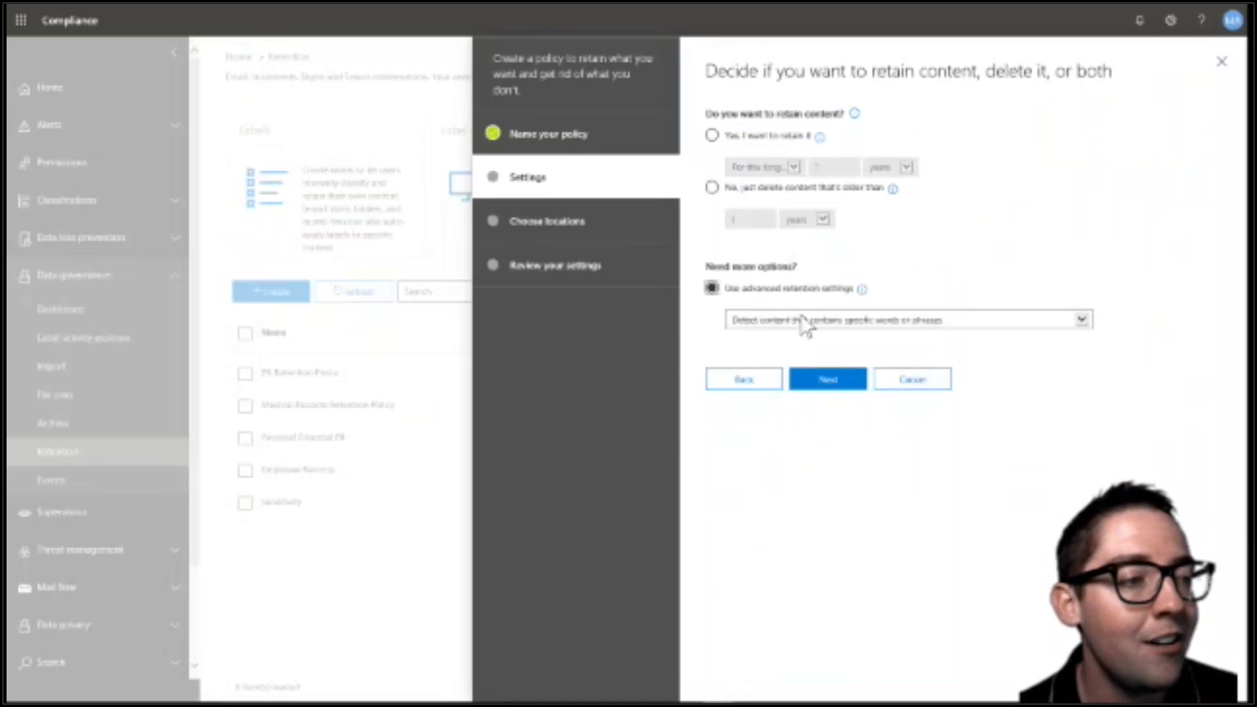
pyautogui.click(801, 322)
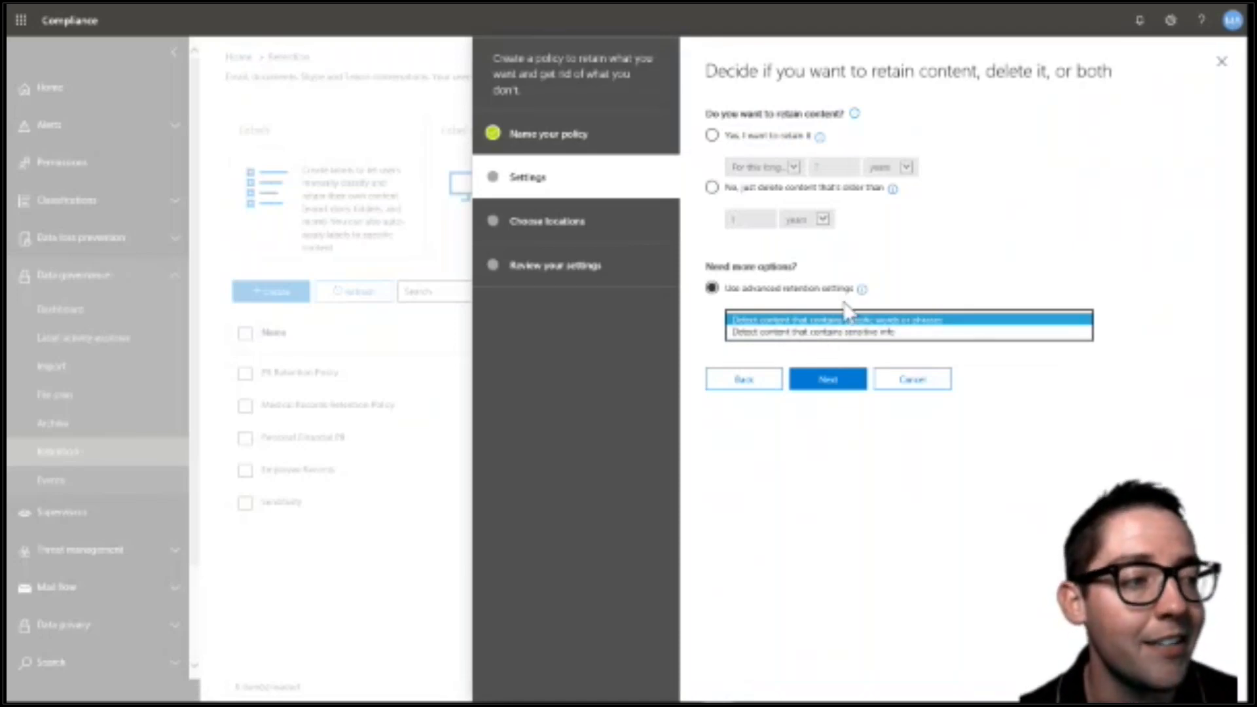
pyautogui.click(892, 320)
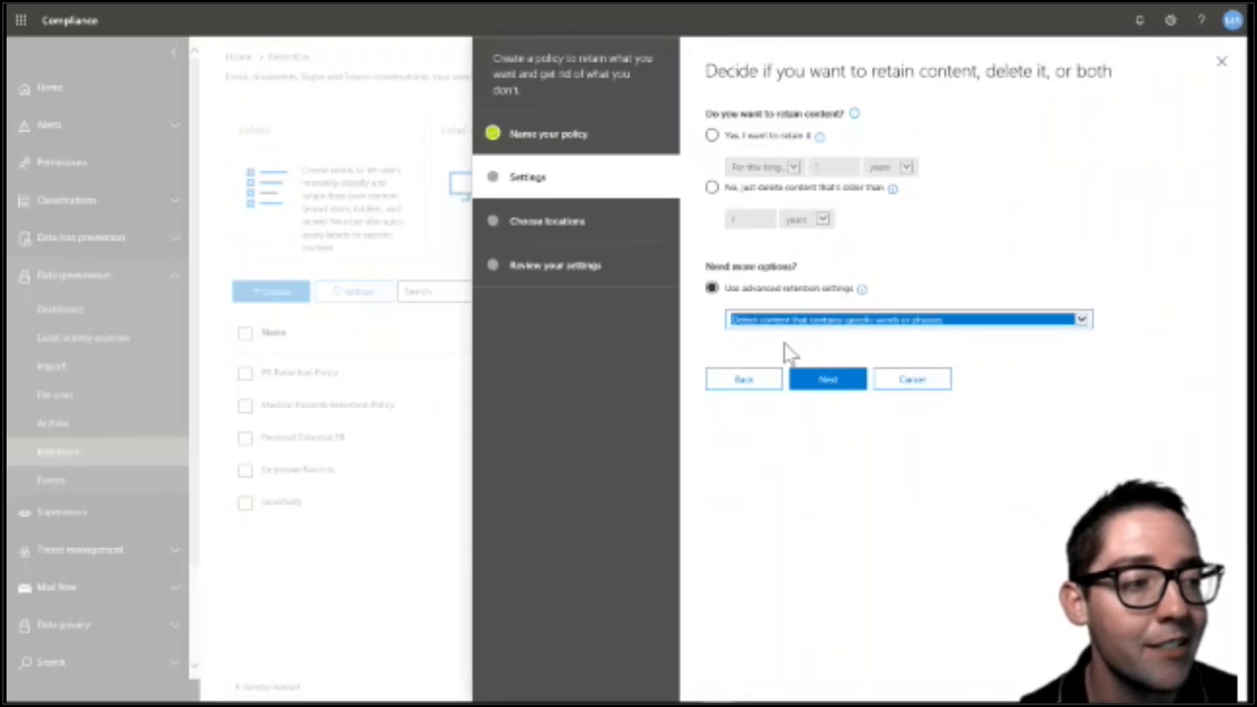
pyautogui.click(820, 393)
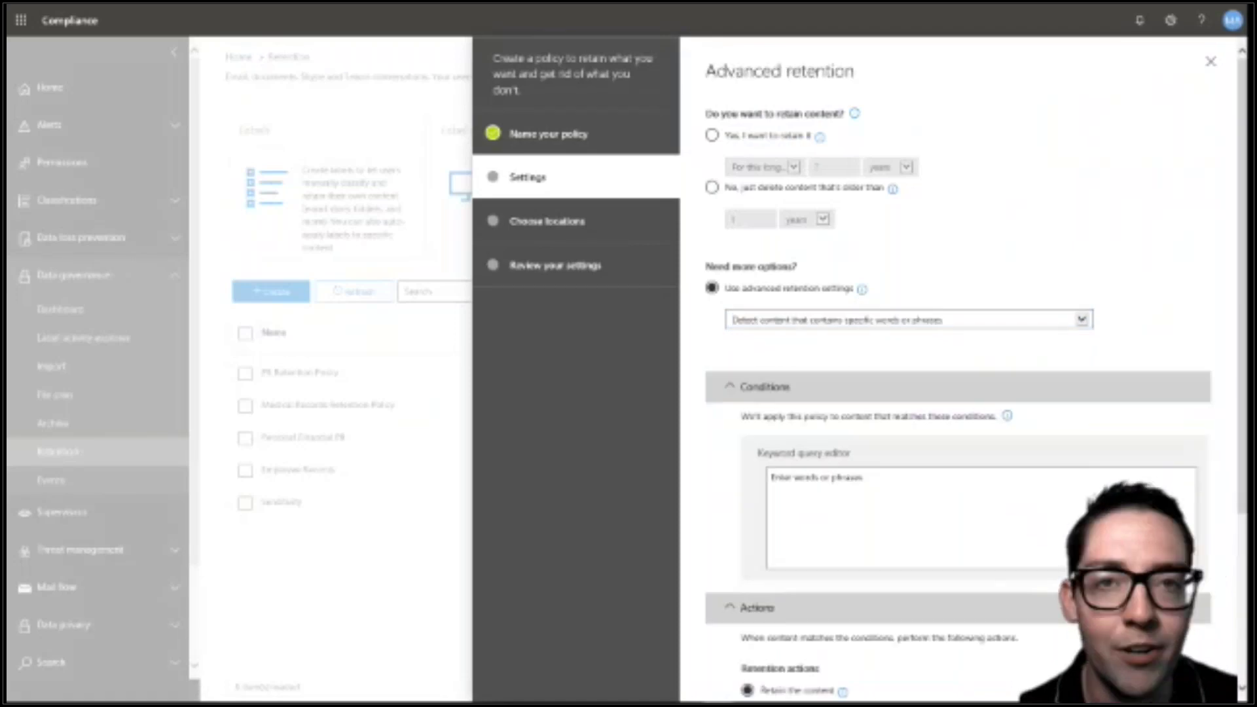
# Set the policy's keyword condition to "project xyz" and continue to the location choices.
pyautogui.scroll(-5, 858, 400)
pyautogui.click(871, 282)
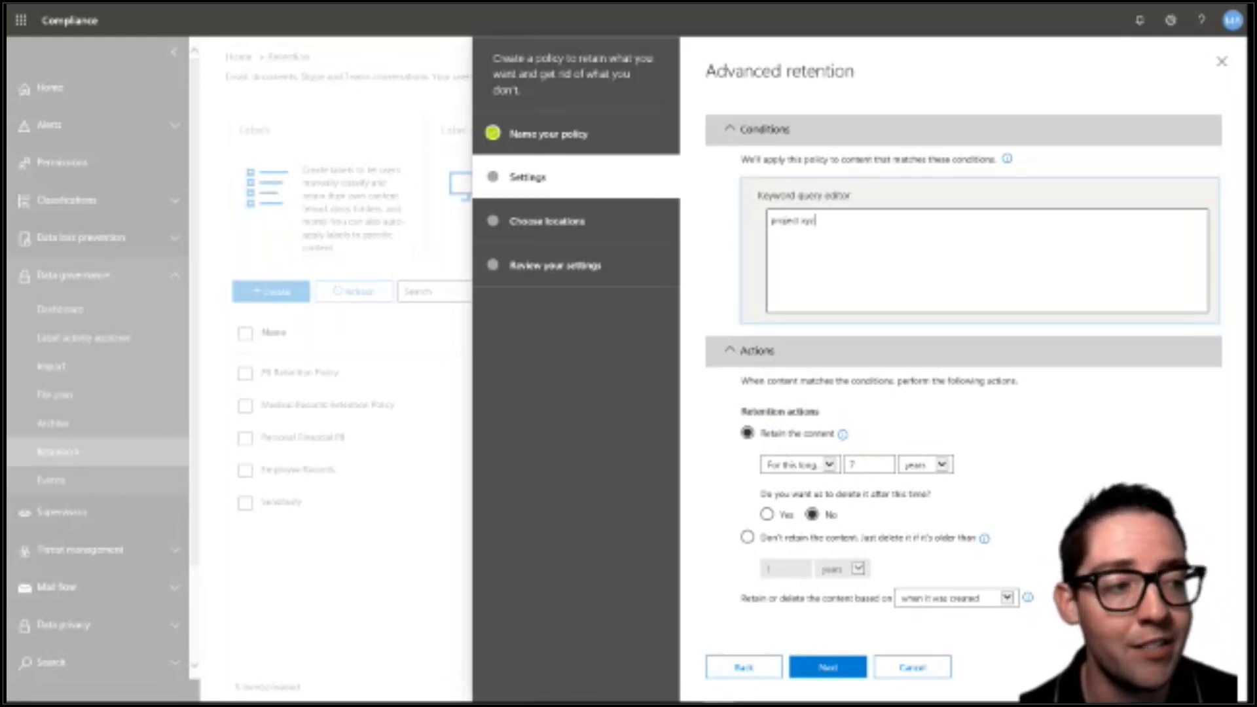
pyautogui.click(888, 356)
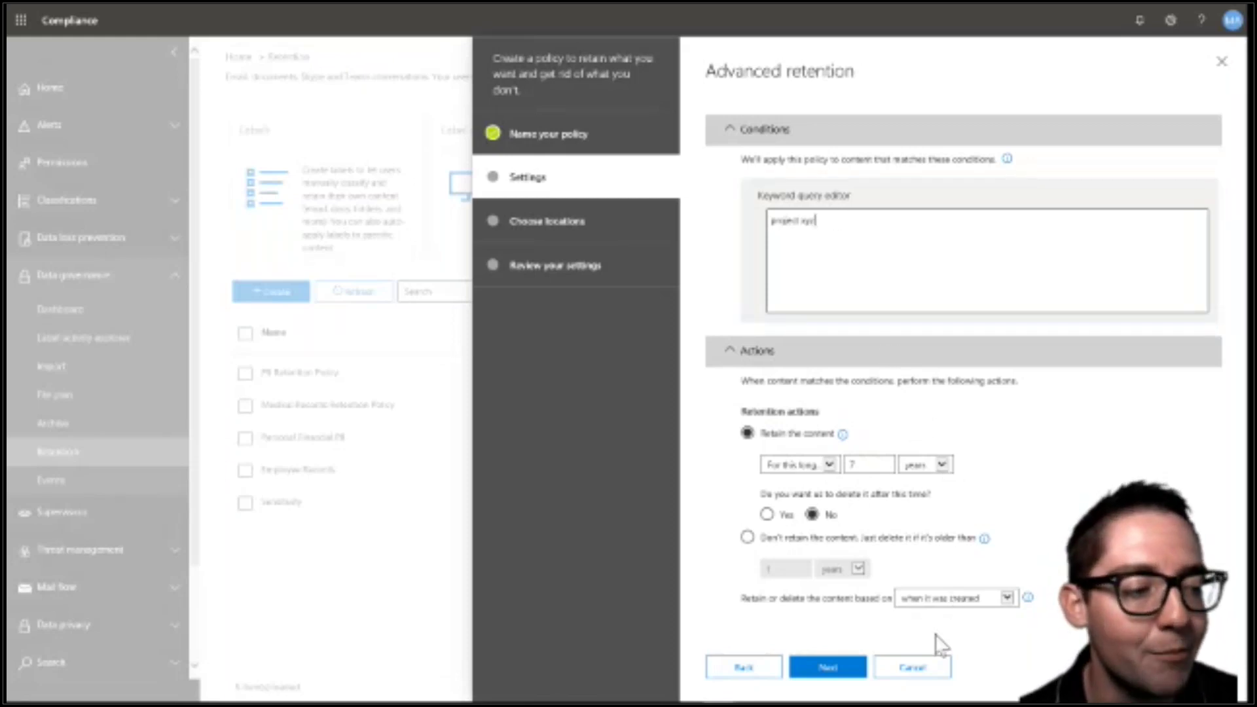
pyautogui.click(850, 668)
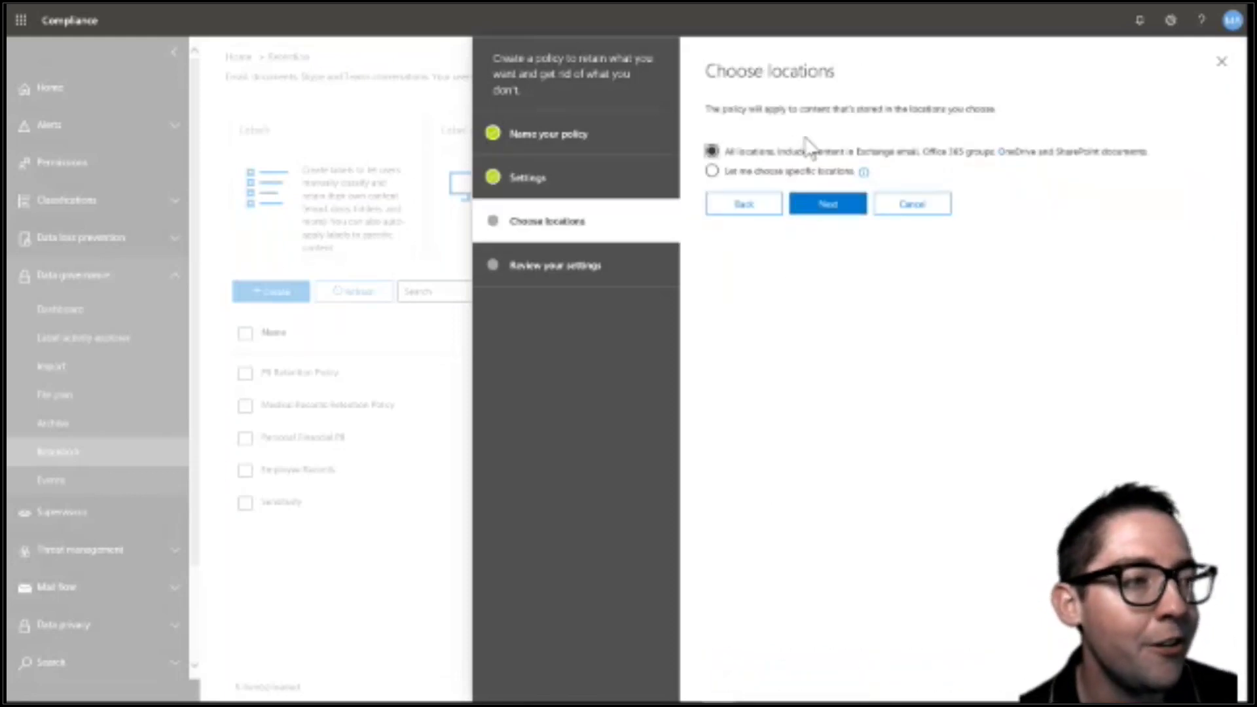
# Switch the policy to specific locations, continue to the settings review, and cancel the policy without creating it.
pyautogui.click(712, 171)
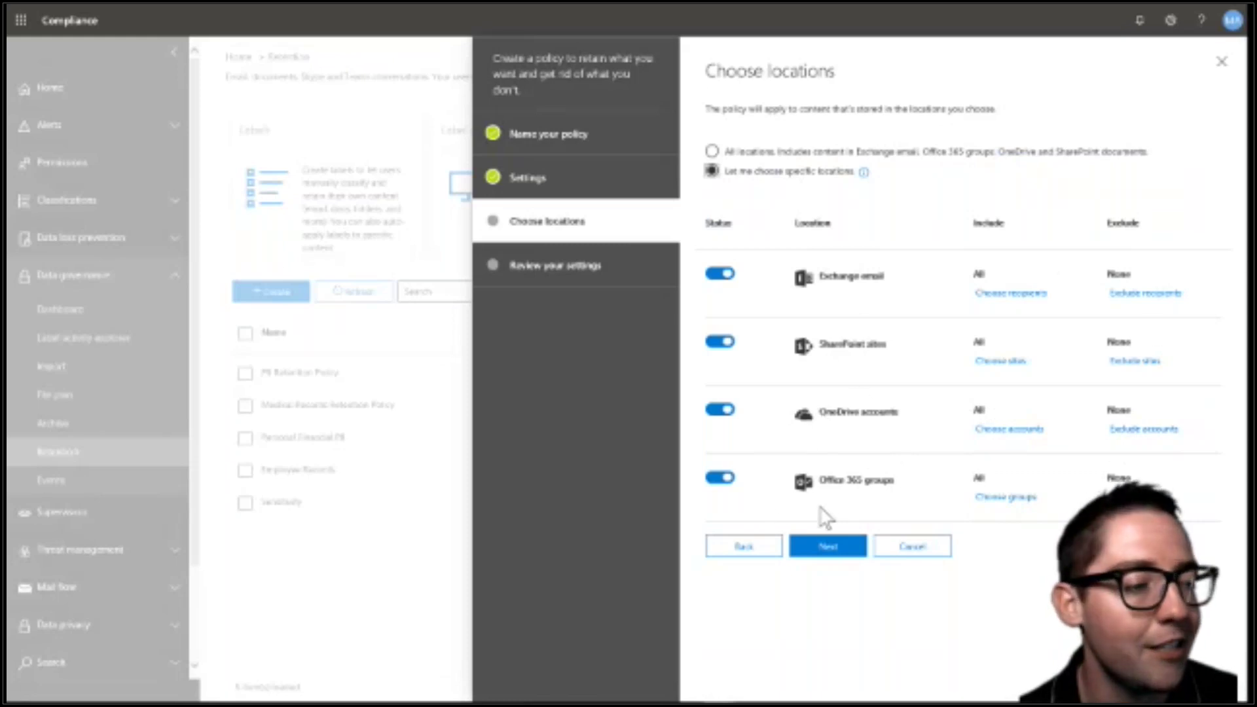
pyautogui.click(829, 547)
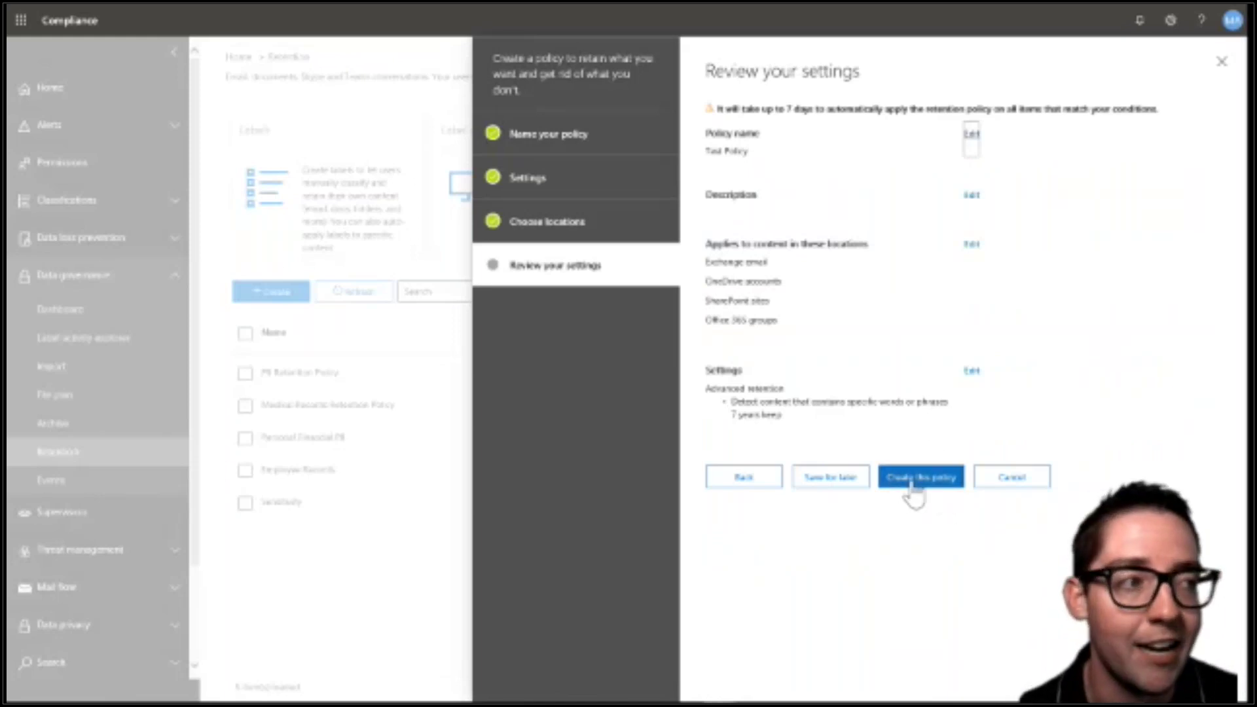
pyautogui.click(1008, 481)
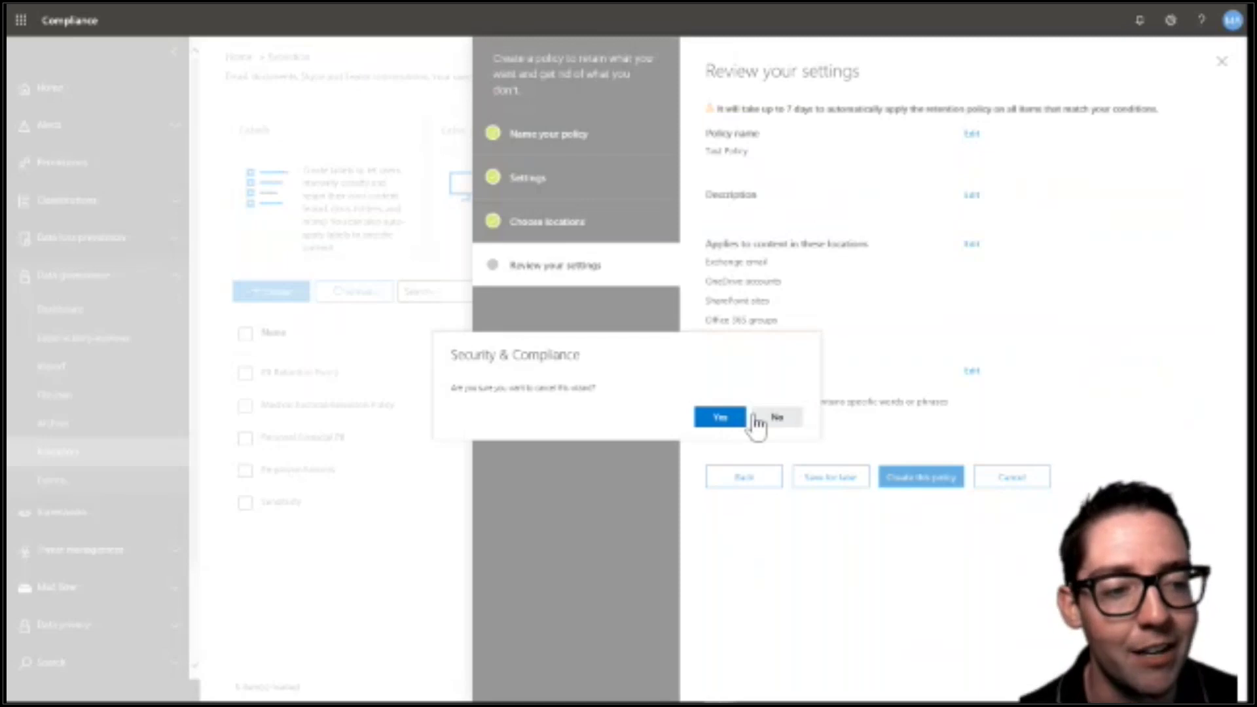
pyautogui.click(723, 419)
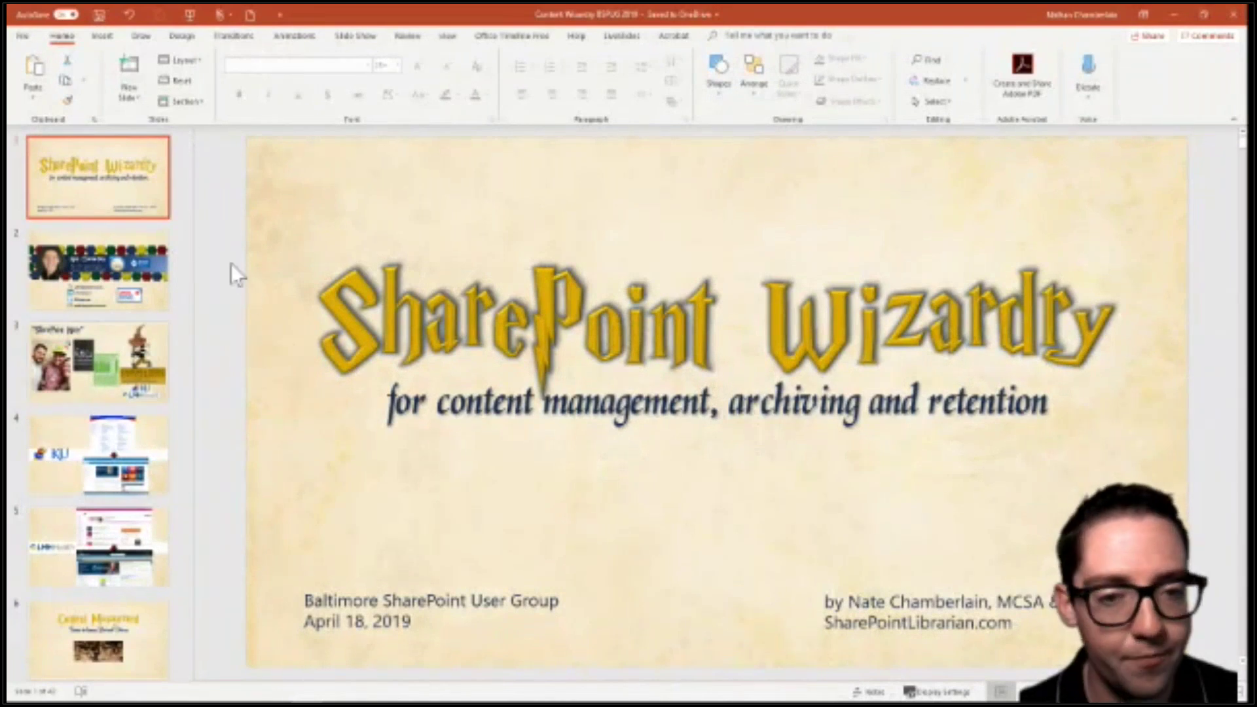
# Switch to the PowerPoint presentation and display slide 29, comparing pre-built and custom sensitive information options.
pyautogui.scroll(-10, 169, 282)
pyautogui.scroll(-15, 169, 281)
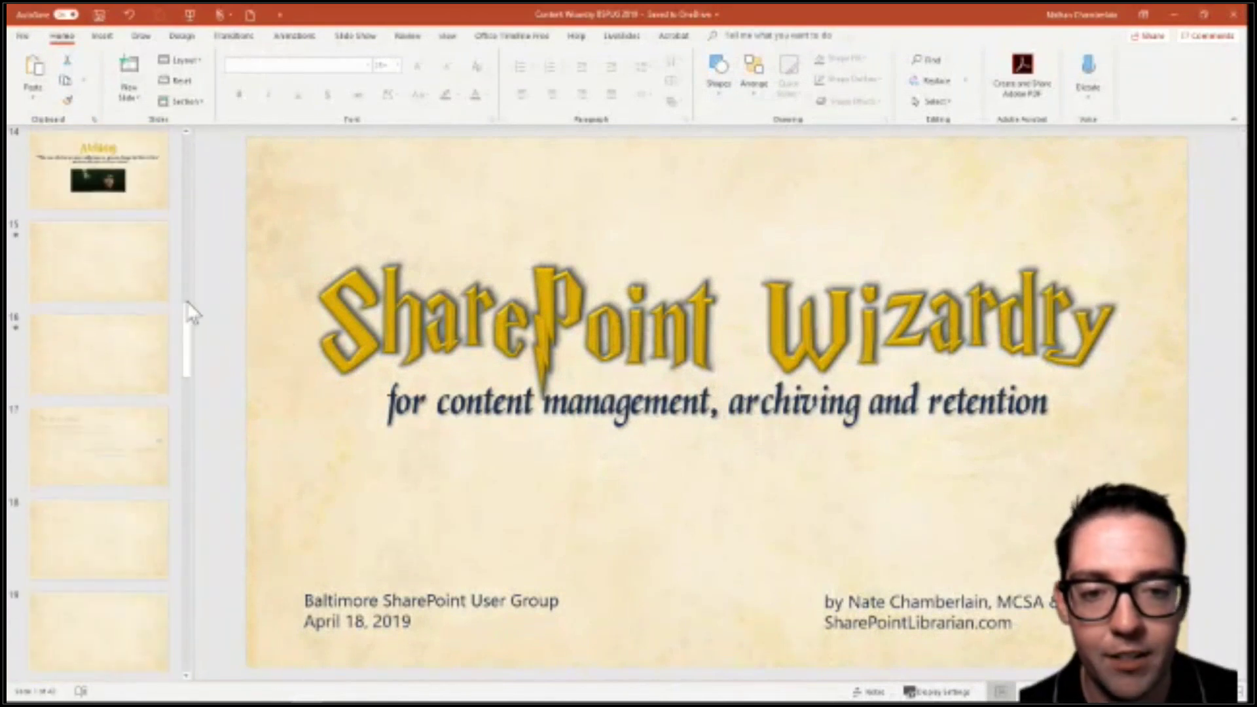
pyautogui.moveTo(179, 391); pyautogui.dragTo(167, 466)
pyautogui.click(94, 450)
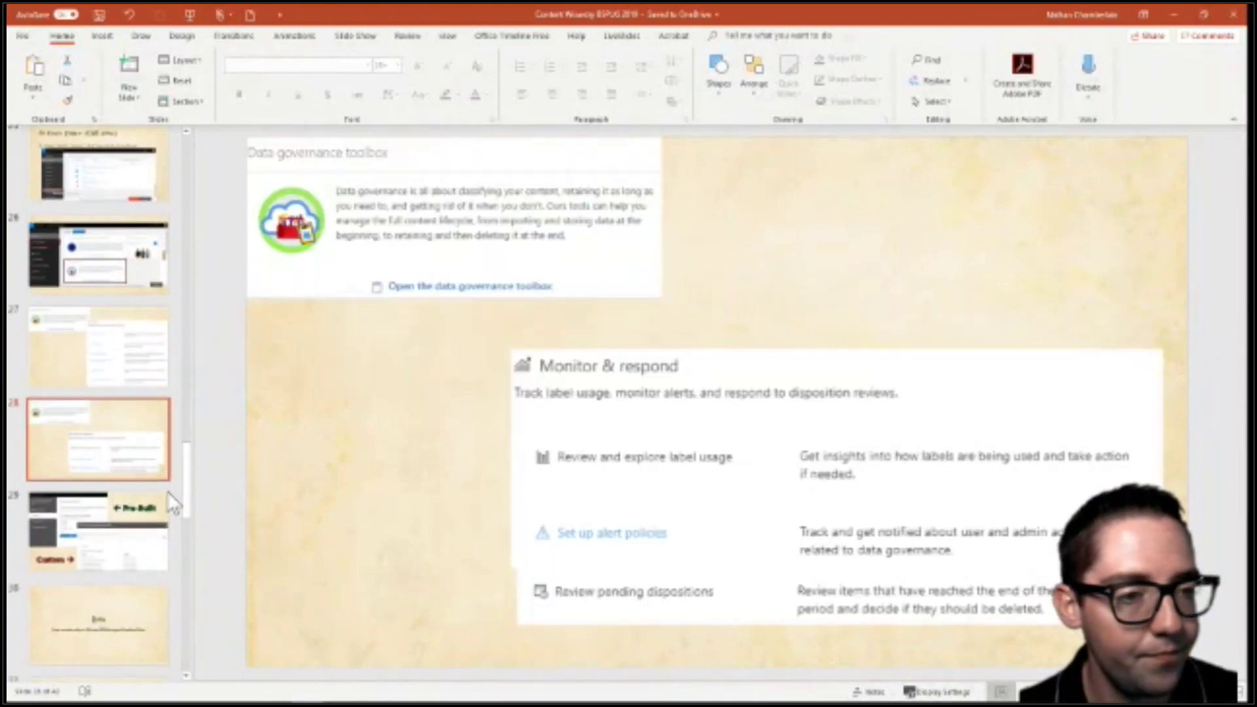
pyautogui.click(161, 518)
pyautogui.scroll(-2, 105, 544)
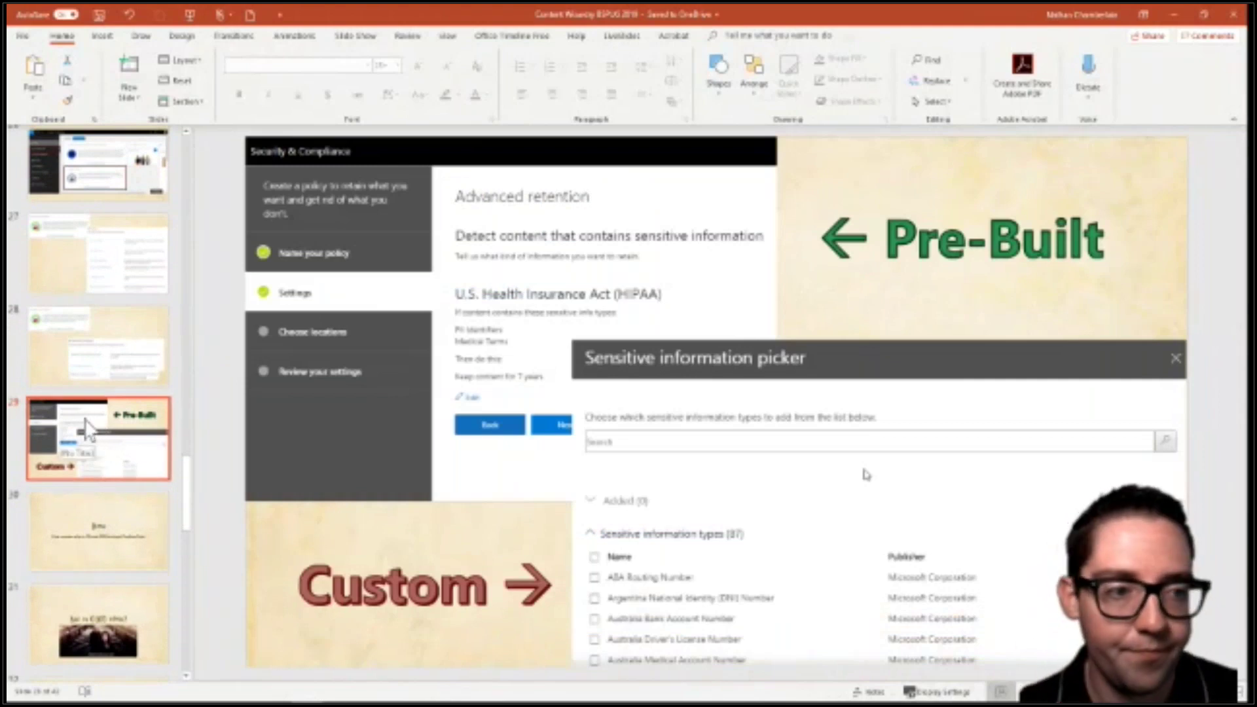
# Return to the Security & Compliance center and open the sensitivity labels under Classifications.
pyautogui.hotkey('alt', 'Tab')
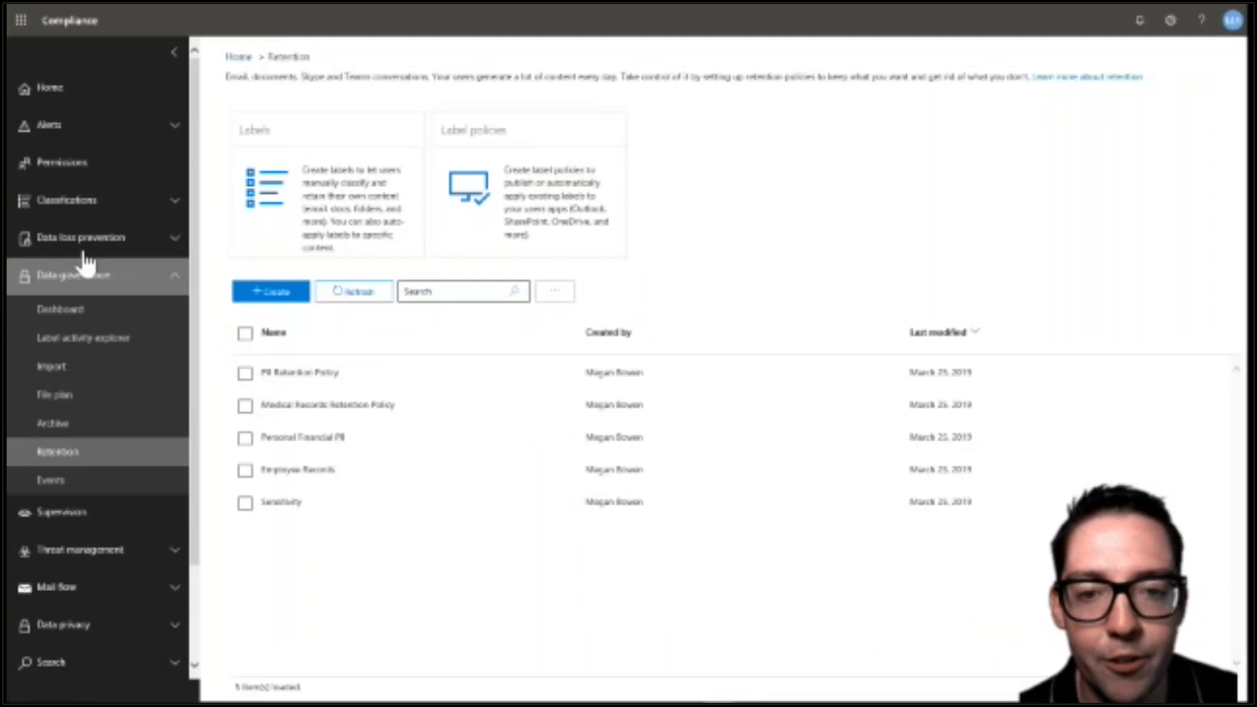
pyautogui.click(167, 246)
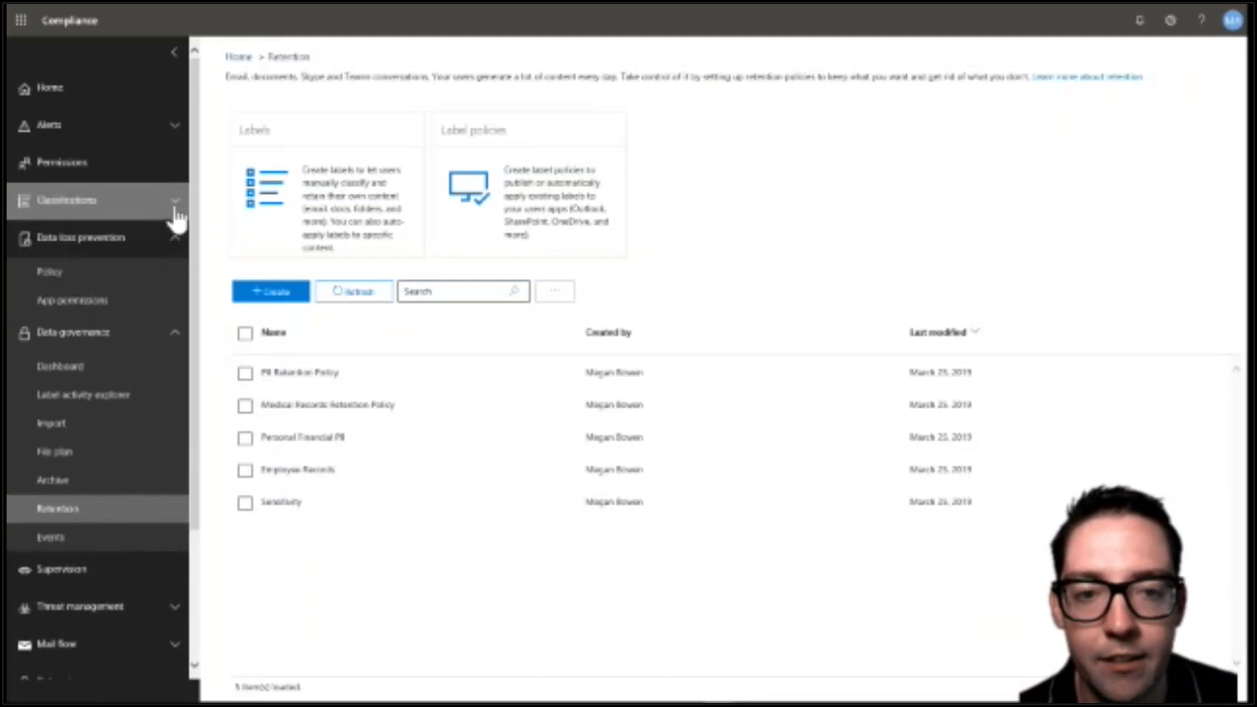
pyautogui.click(173, 202)
pyautogui.click(67, 241)
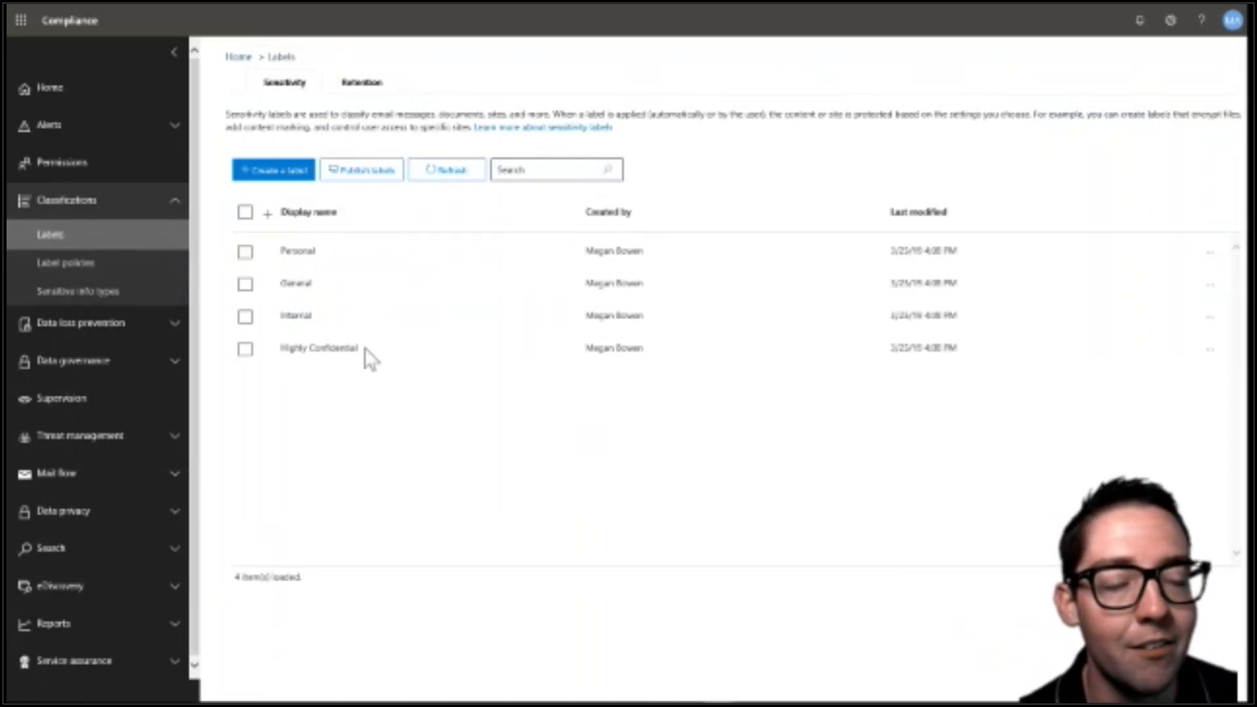
# Start a new sensitivity label with the name "Test" and tooltip "Test", and continue to its encryption settings.
pyautogui.click(284, 172)
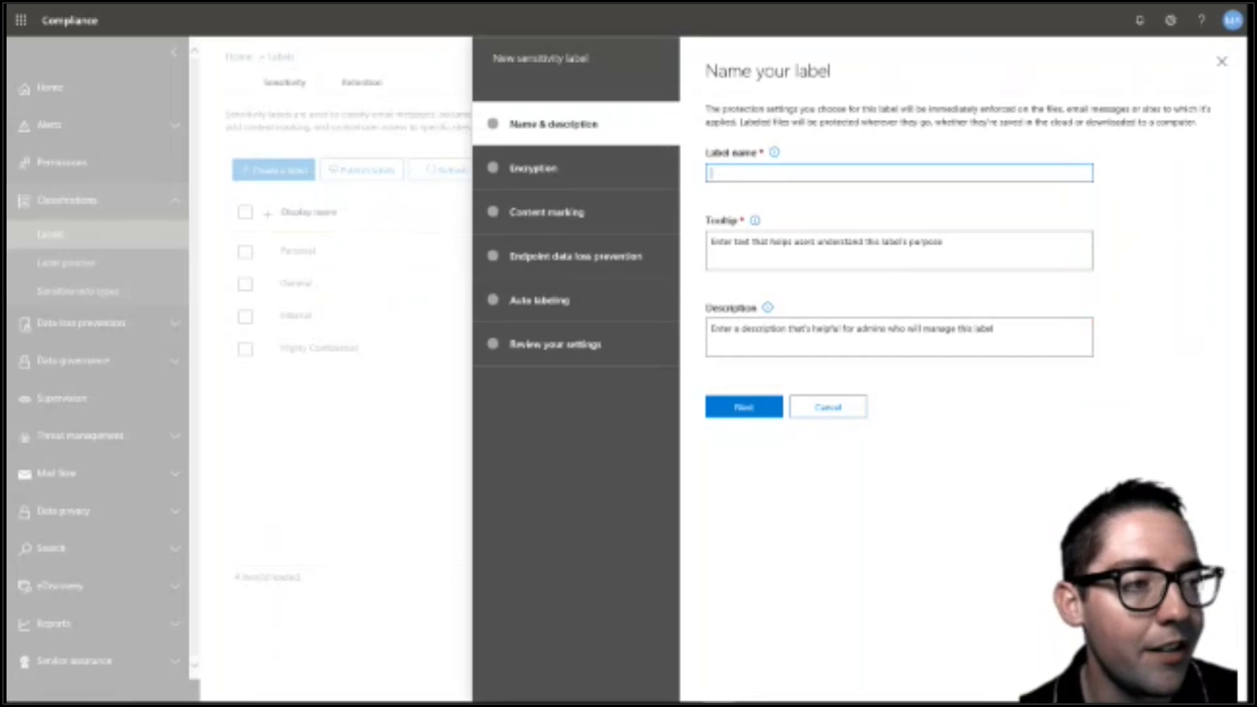
pyautogui.write('Test')
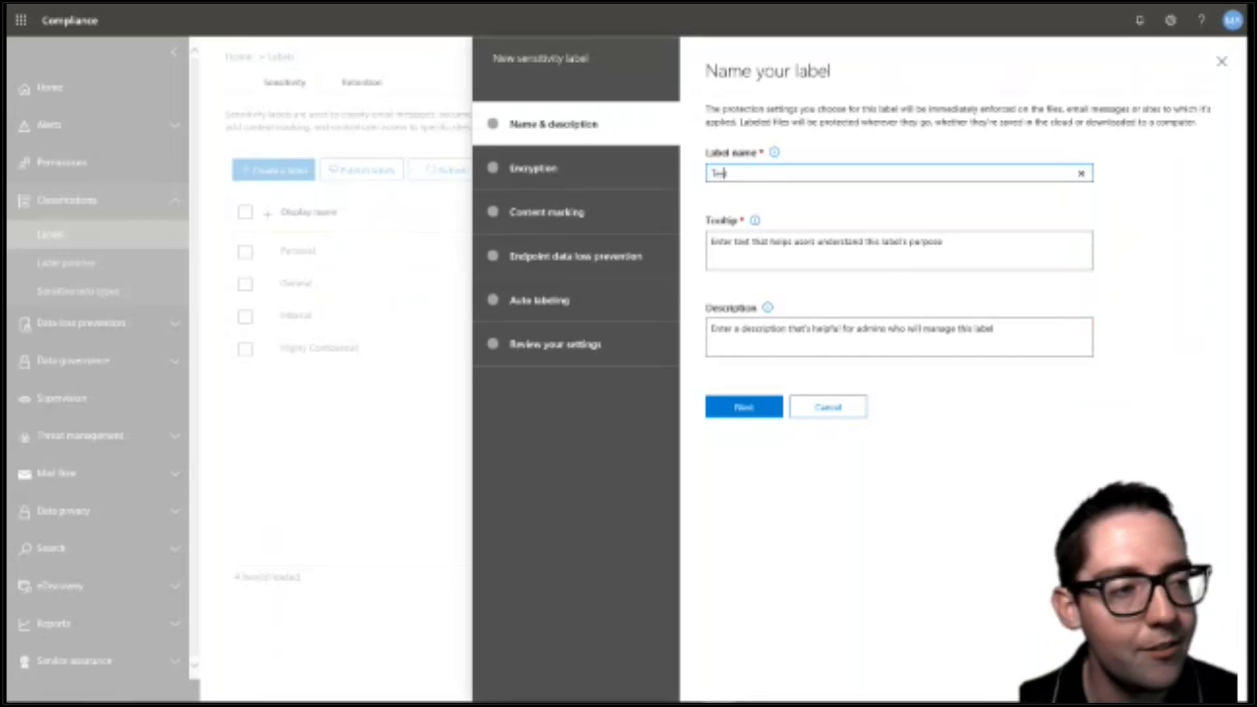
pyautogui.click(789, 242)
pyautogui.write('Test')
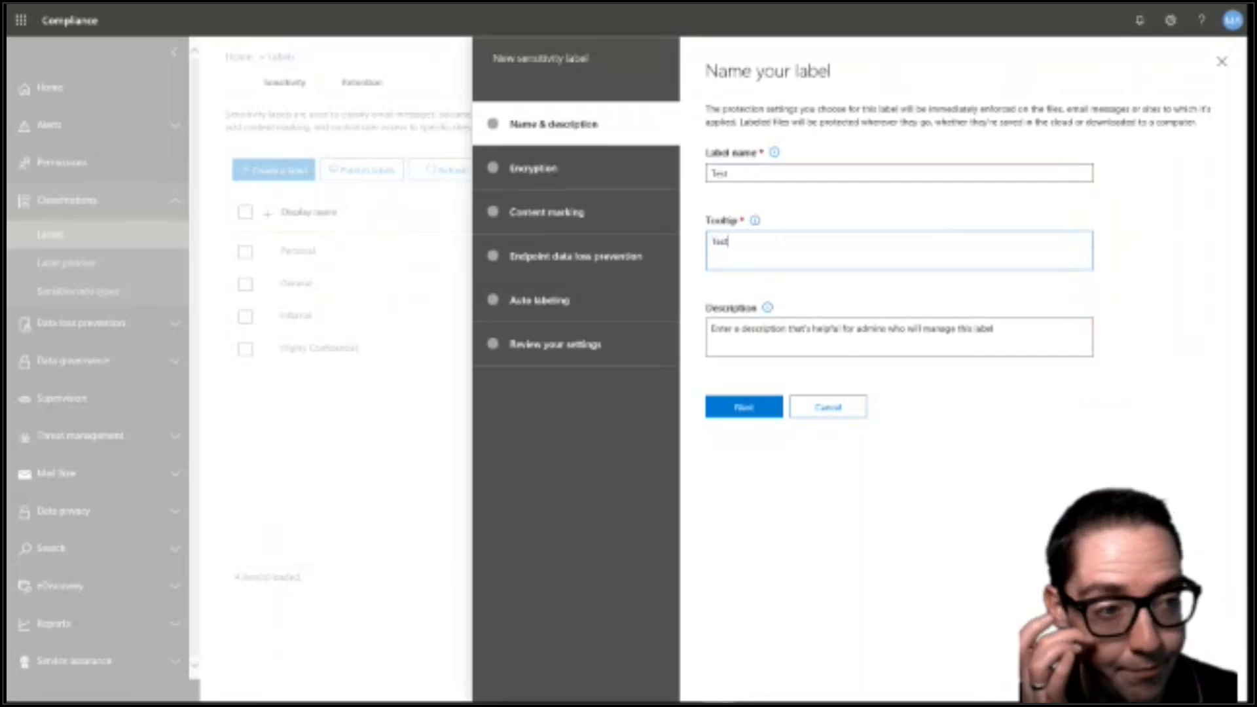
pyautogui.click(743, 409)
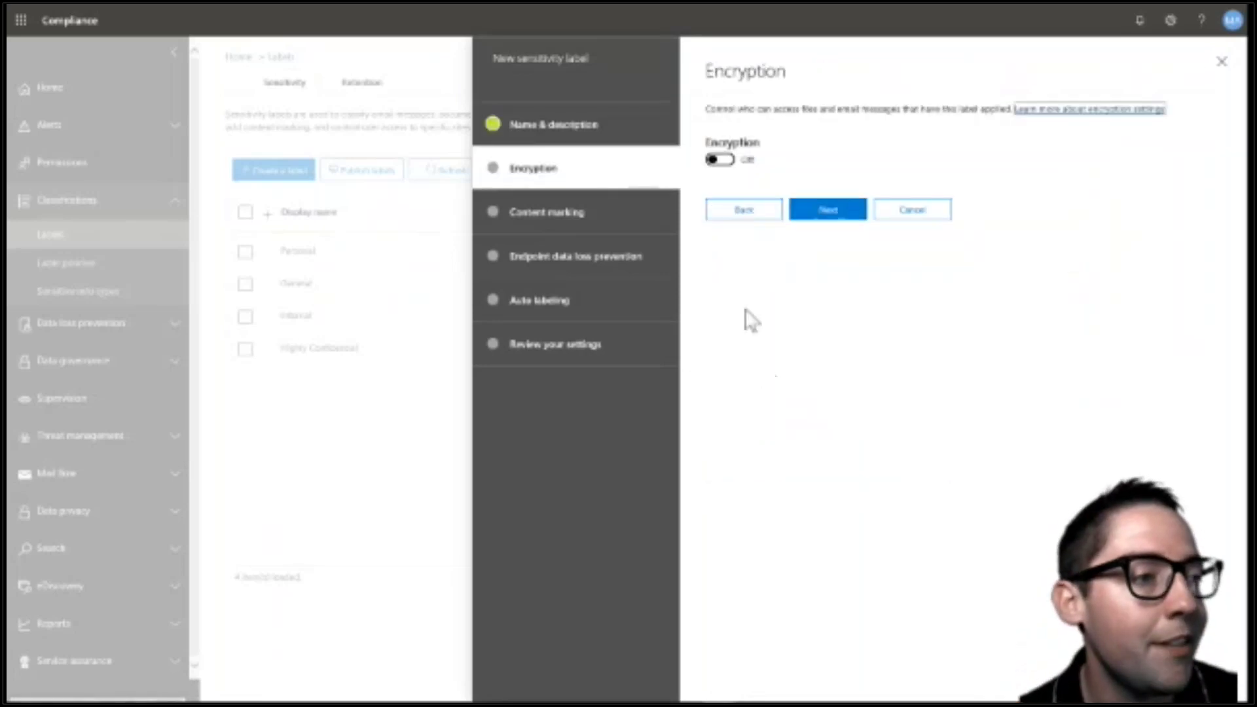
# Leave encryption off, turn on content marking for the label, and continue to endpoint data loss prevention.
pyautogui.click(801, 213)
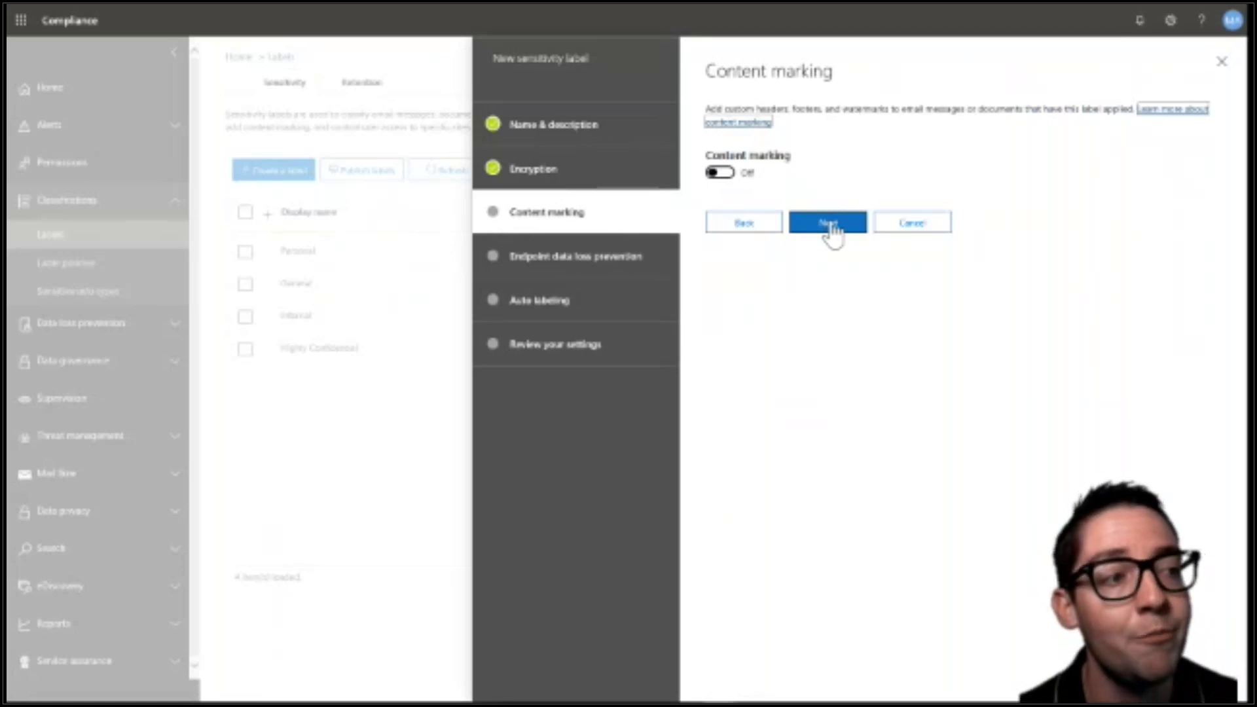
pyautogui.click(721, 173)
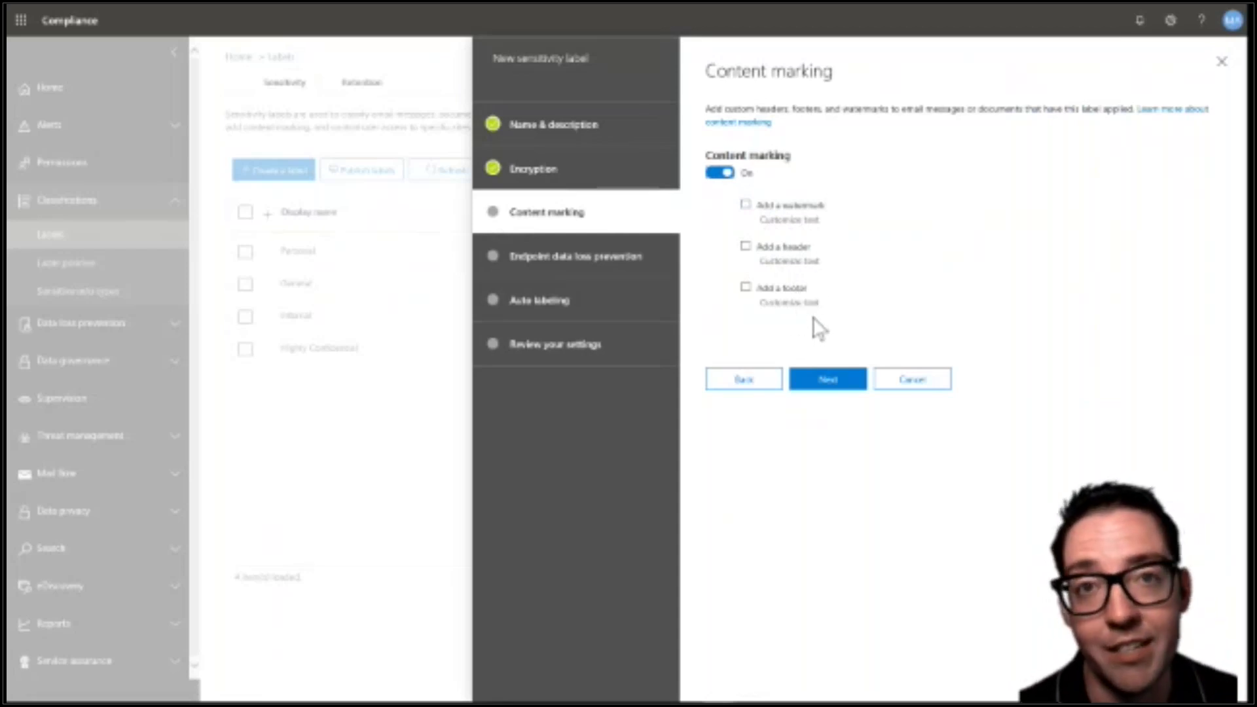
pyautogui.click(833, 385)
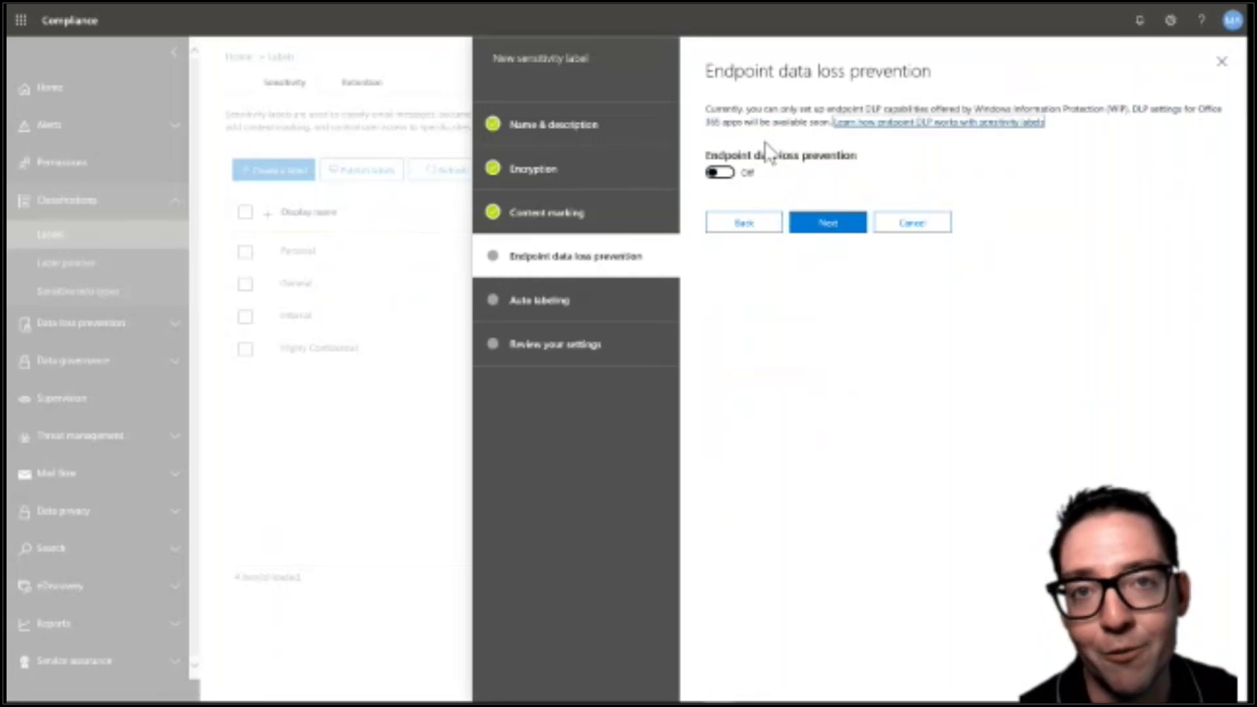
# Continue to the settings review with endpoint data loss prevention and auto labeling off, and cancel the sensitivity label.
pyautogui.click(827, 223)
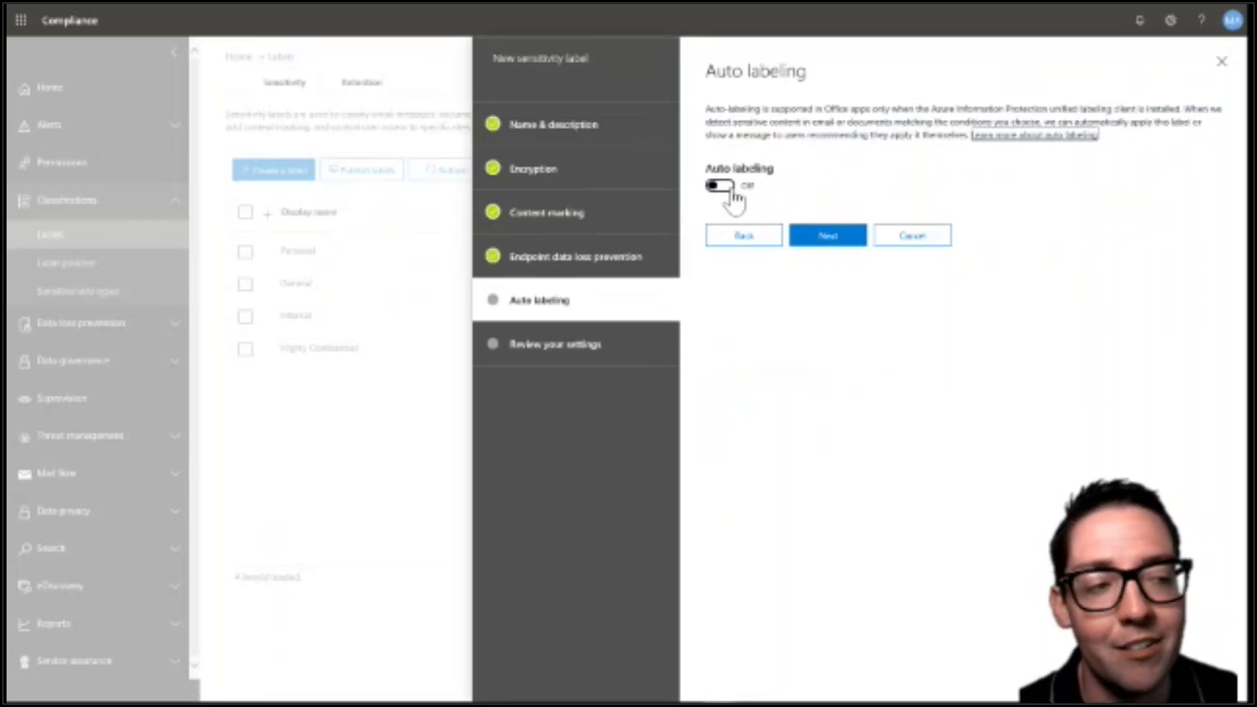
pyautogui.click(824, 237)
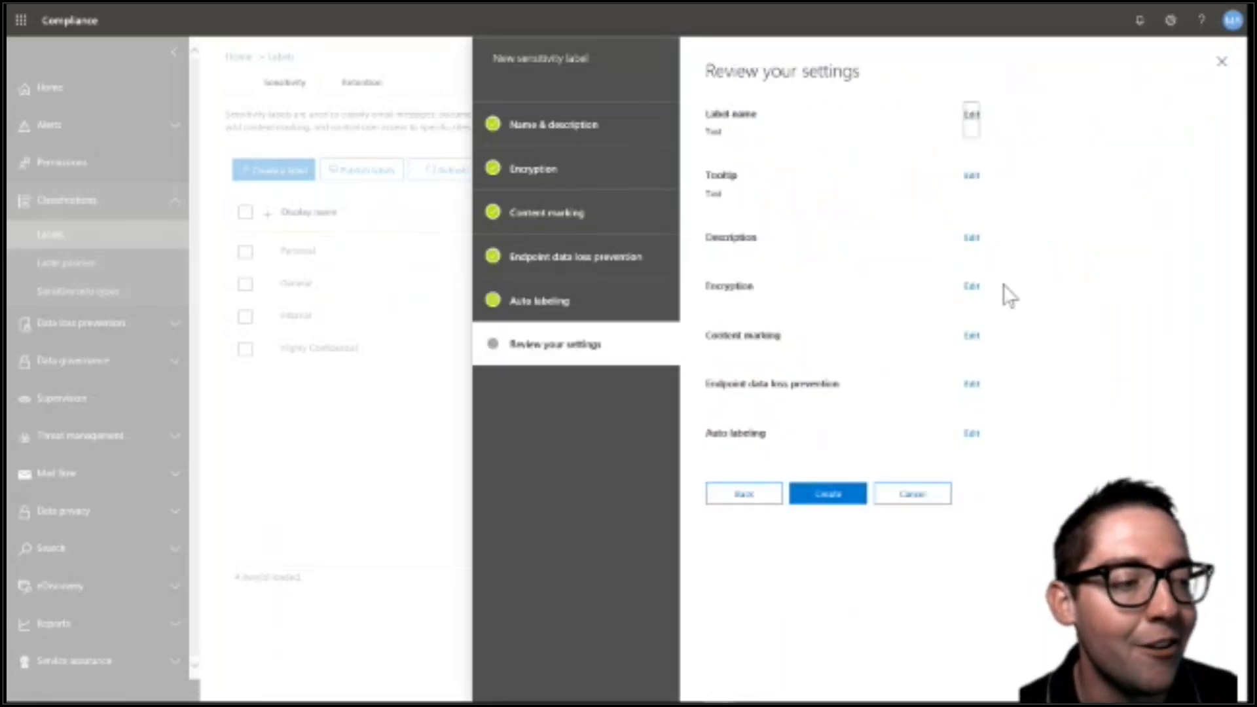
pyautogui.click(923, 513)
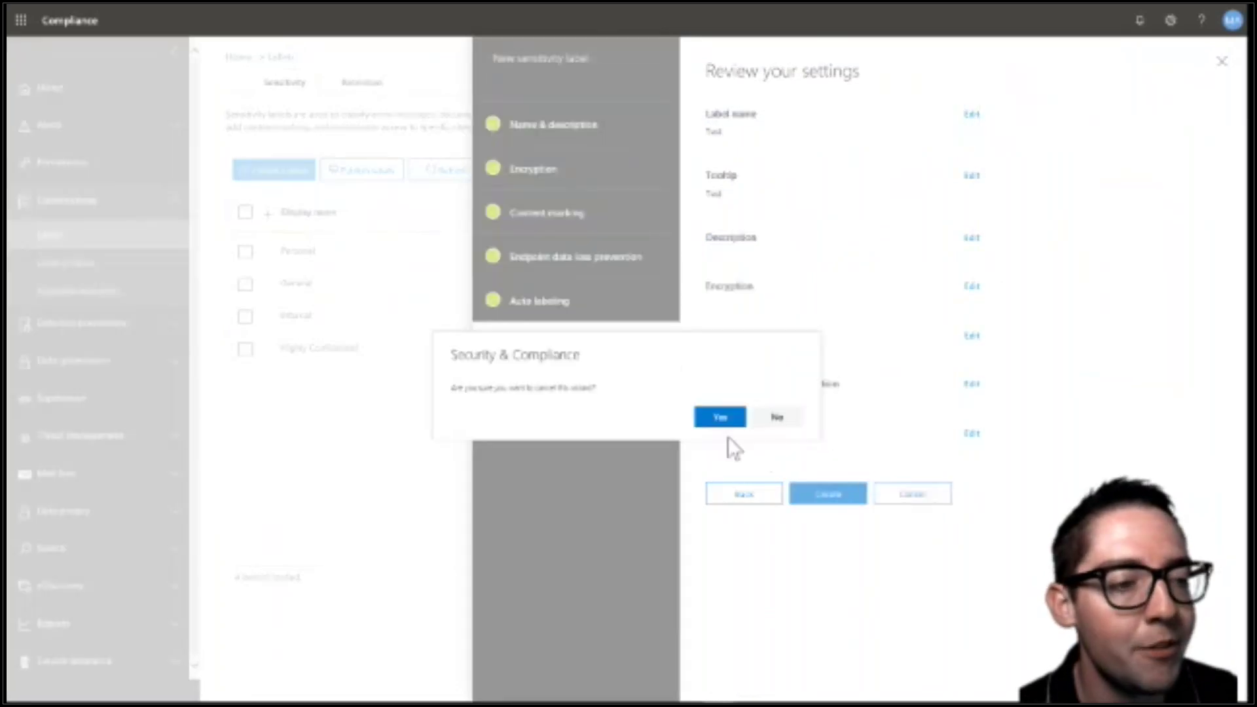
pyautogui.click(717, 422)
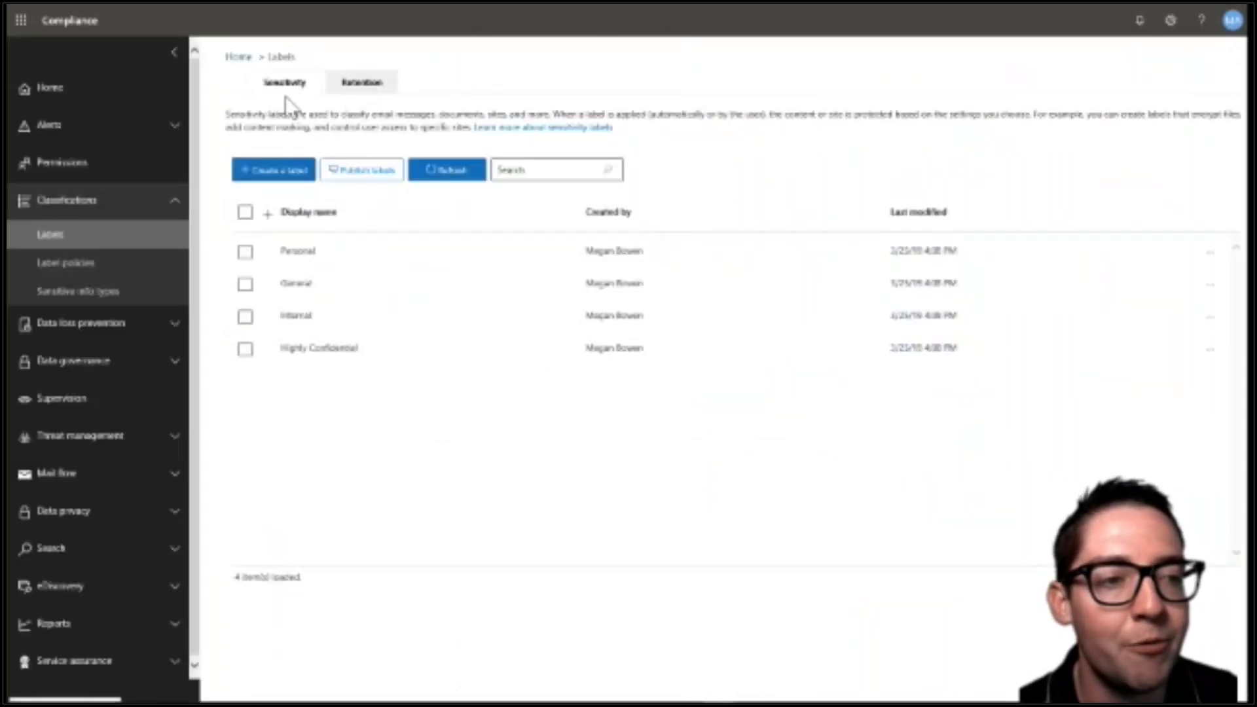
# Examine the Medical Records Retention Policy label's name, file plan descriptors and retention settings, and leave its editor without saving.
pyautogui.click(350, 84)
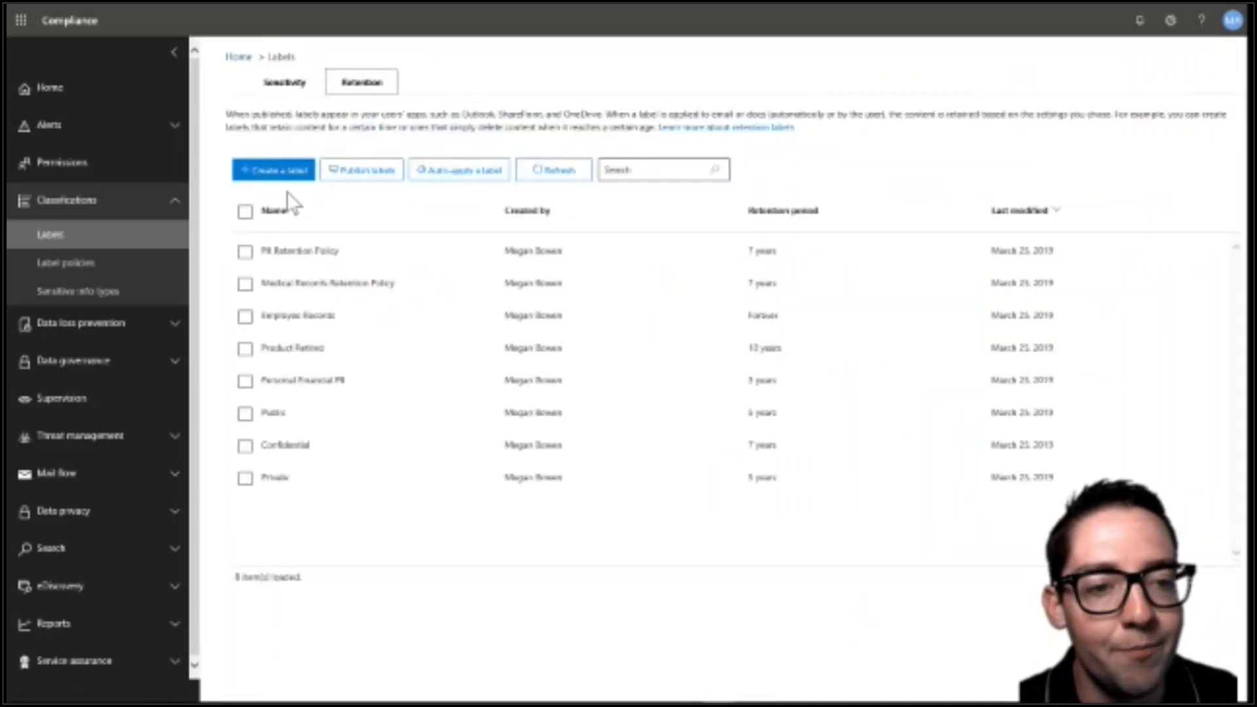
pyautogui.click(245, 286)
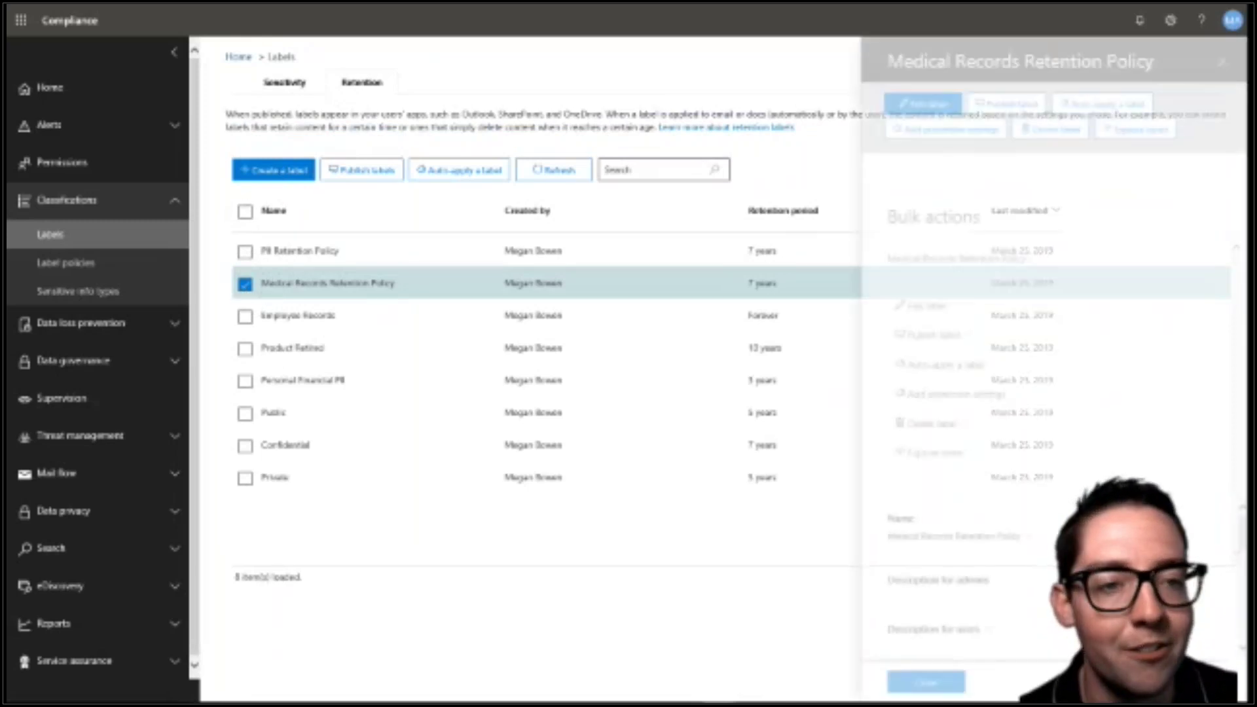
pyautogui.click(939, 107)
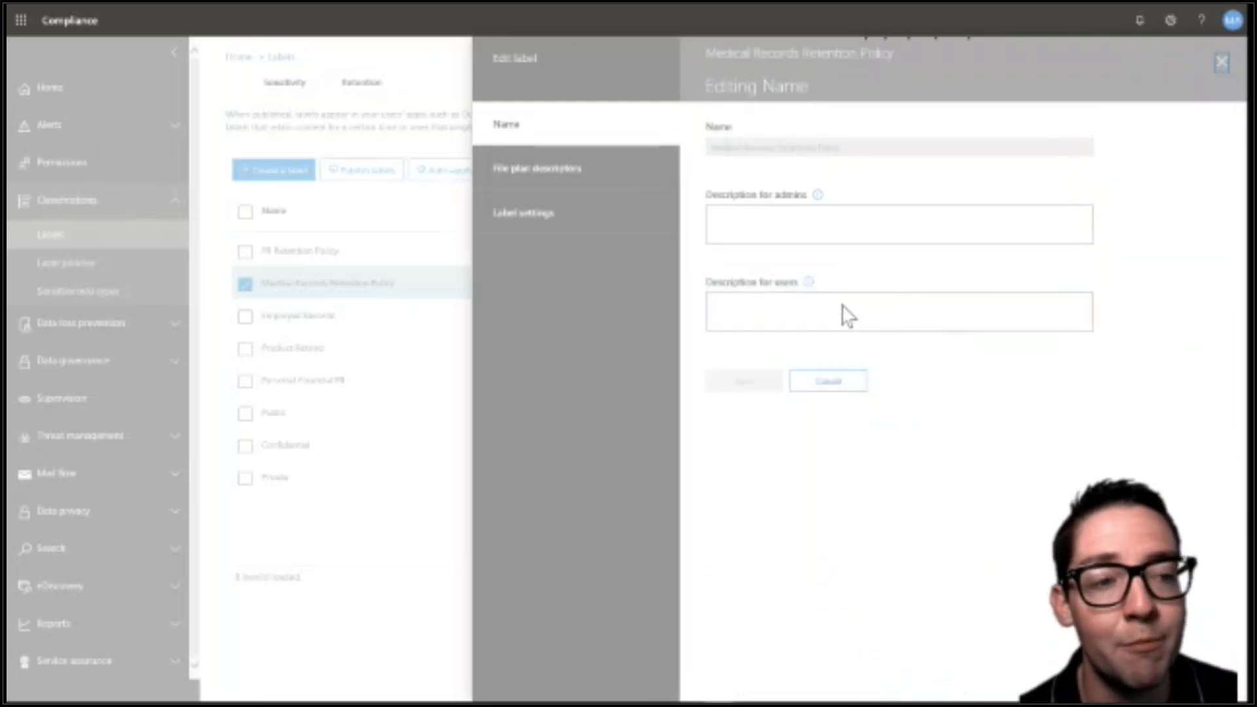
pyautogui.click(592, 177)
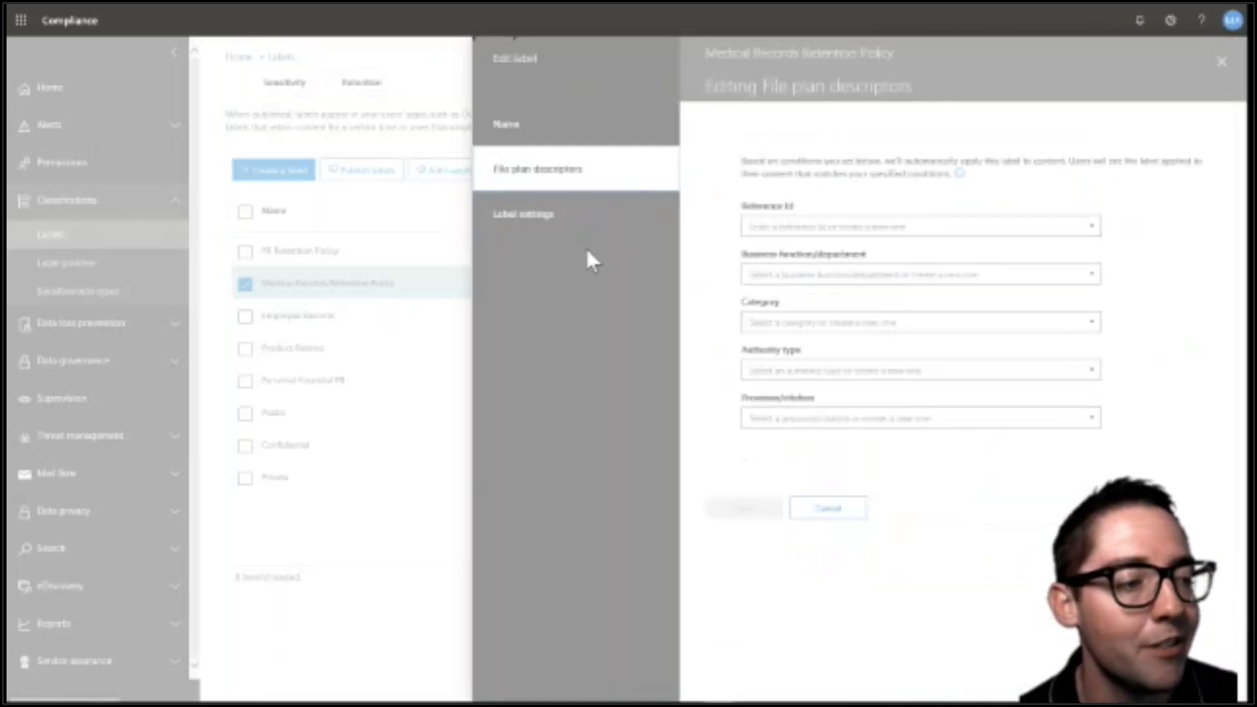
pyautogui.click(649, 226)
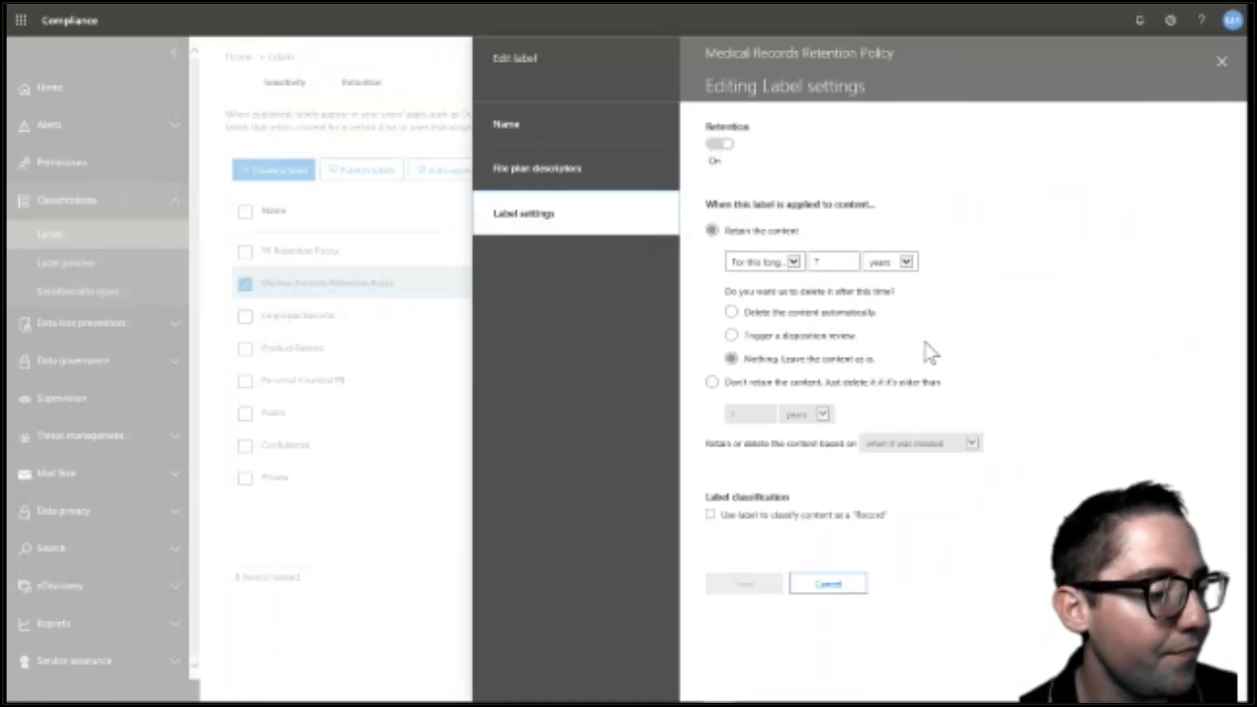
pyautogui.click(554, 180)
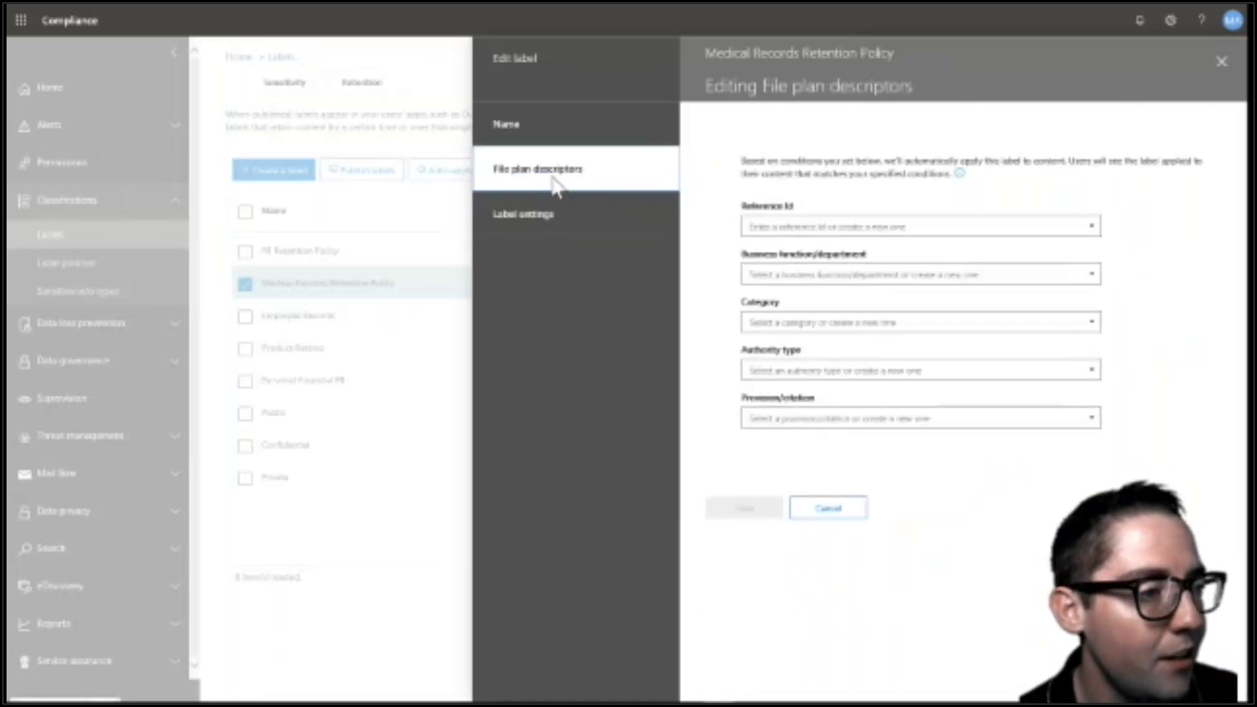
pyautogui.click(567, 137)
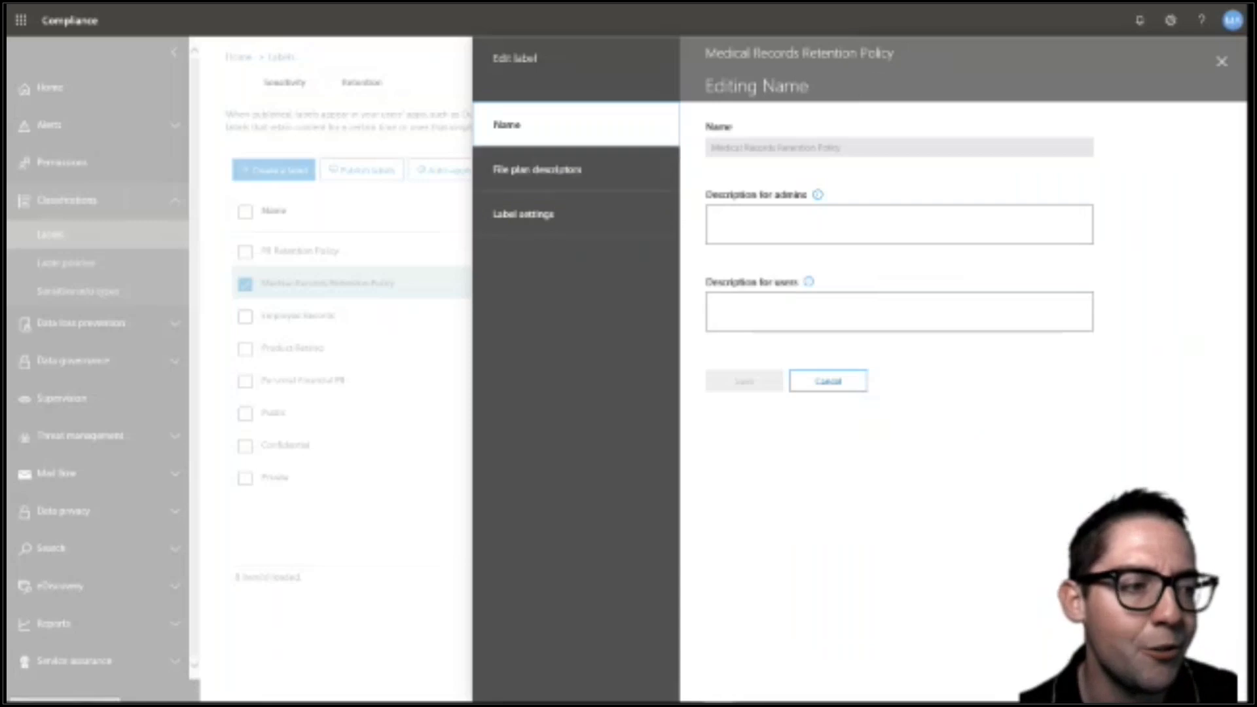
pyautogui.click(831, 385)
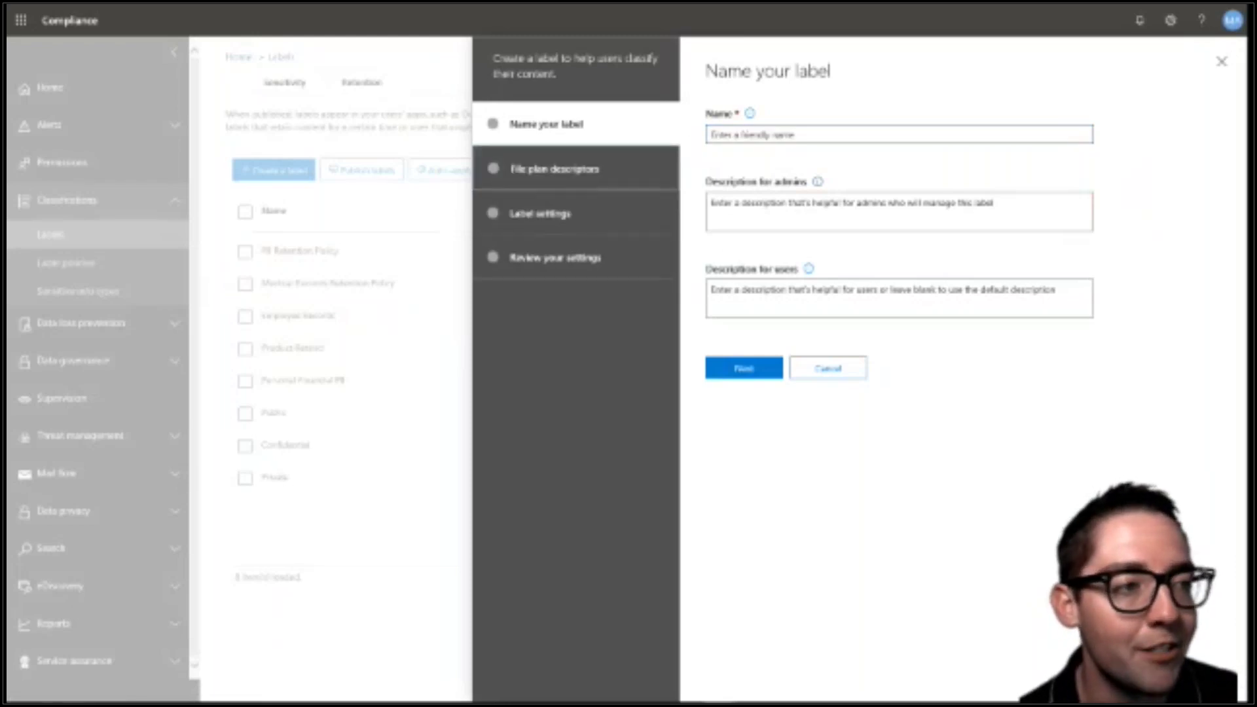
# Name the new retention label "test" and continue to its file plan descriptors.
pyautogui.click(712, 134)
pyautogui.write('test')
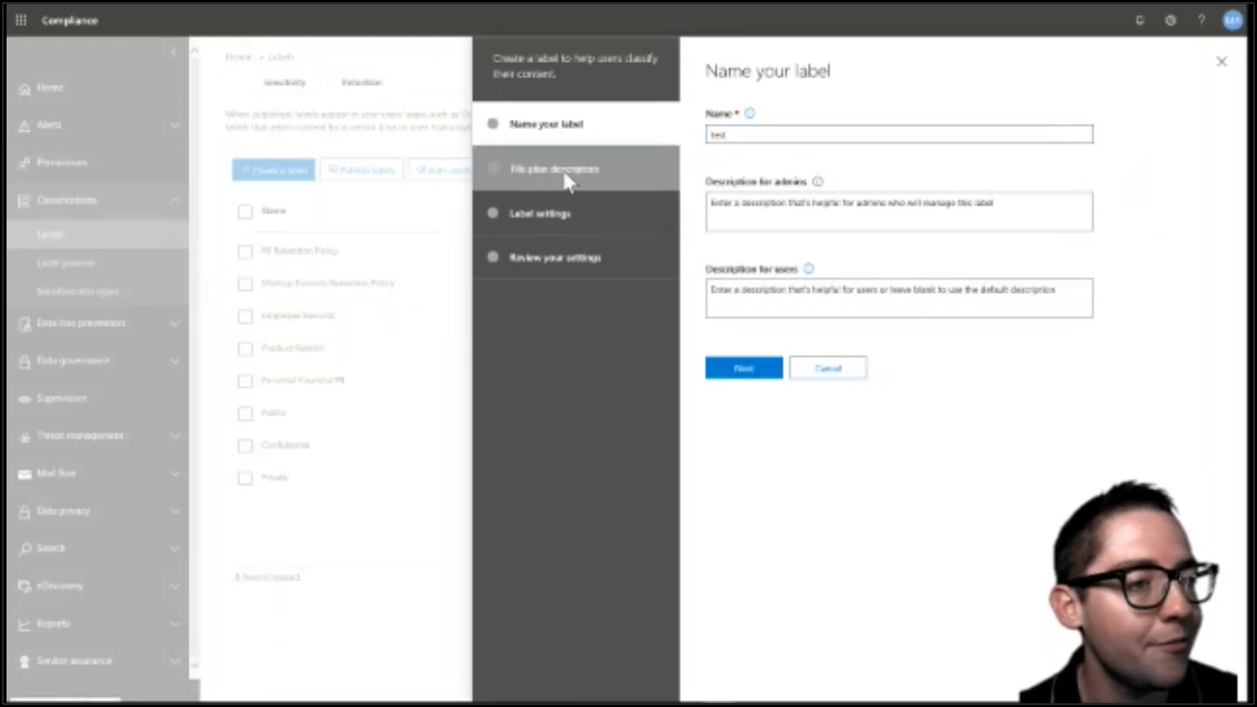
pyautogui.click(730, 367)
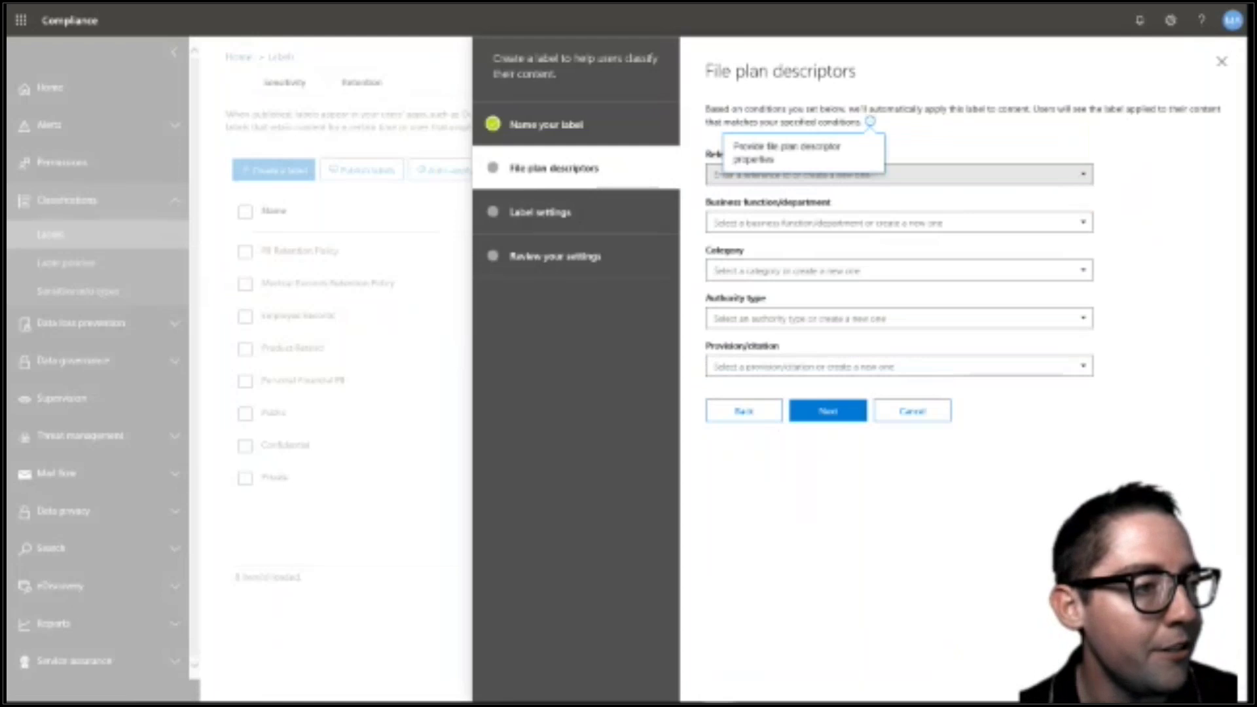
# Set the label's business function/department to Human resources without a reference ID, and cancel creating the retention label.
pyautogui.click(969, 174)
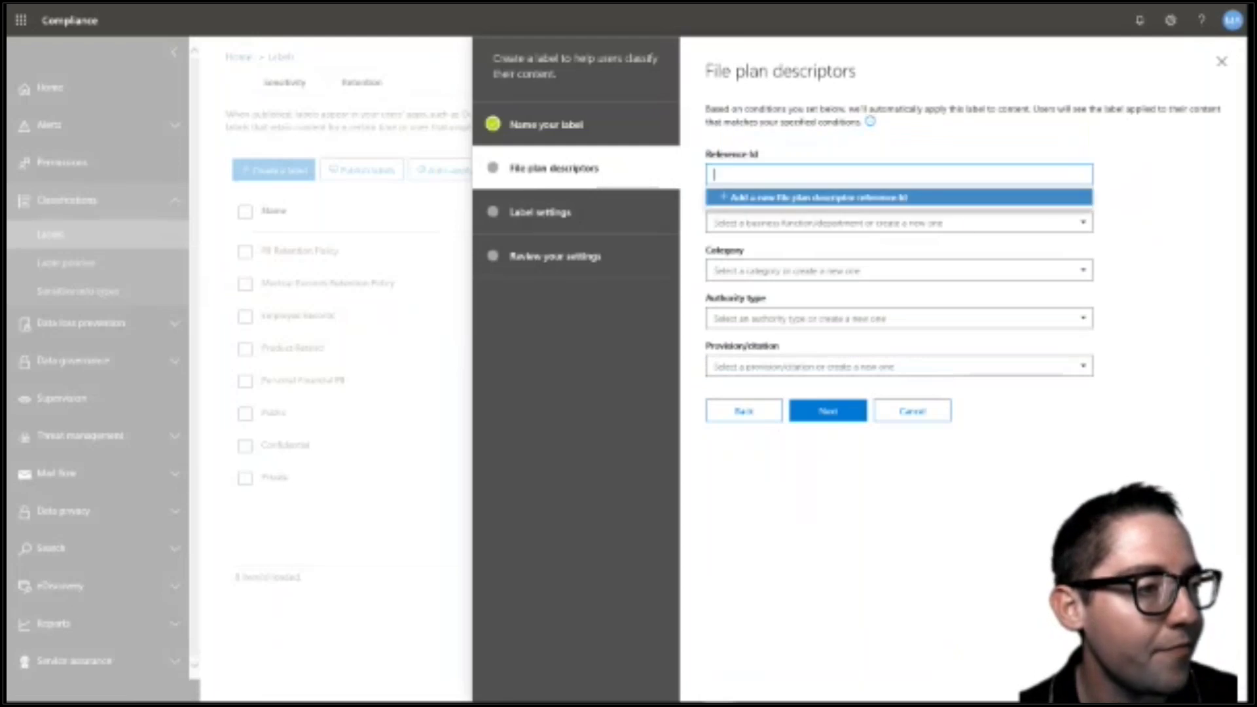
pyautogui.click(1023, 228)
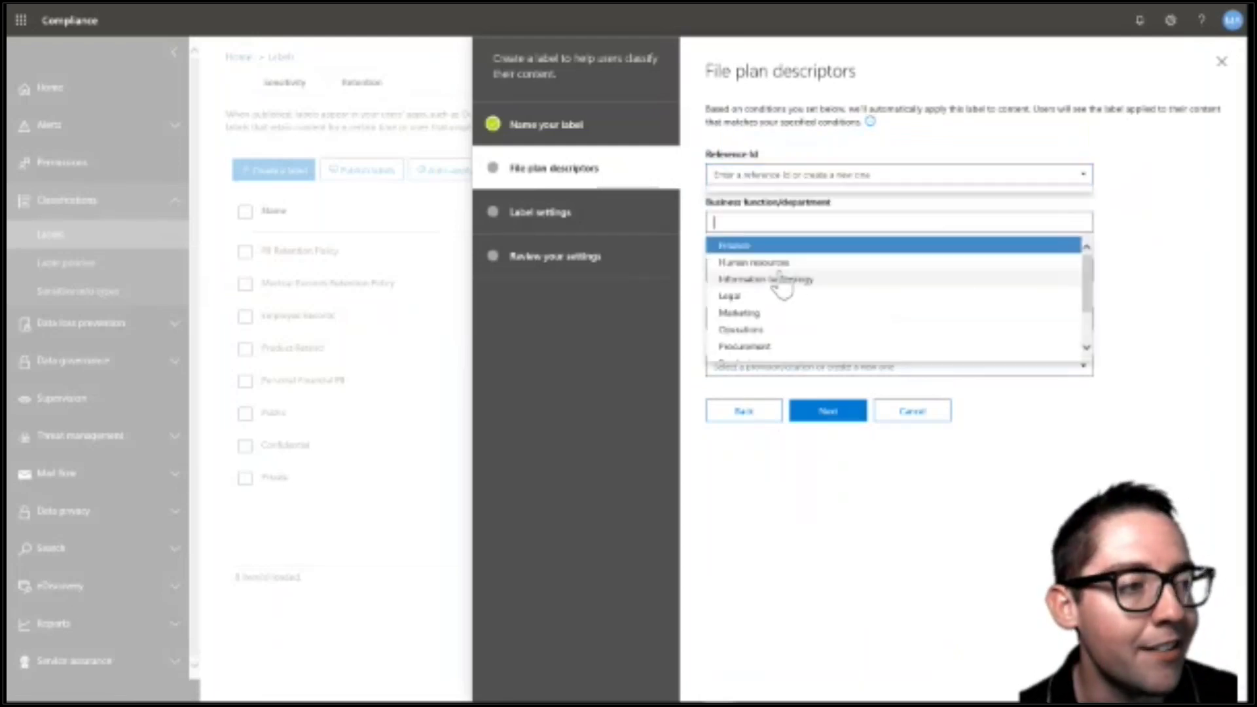
pyautogui.click(892, 265)
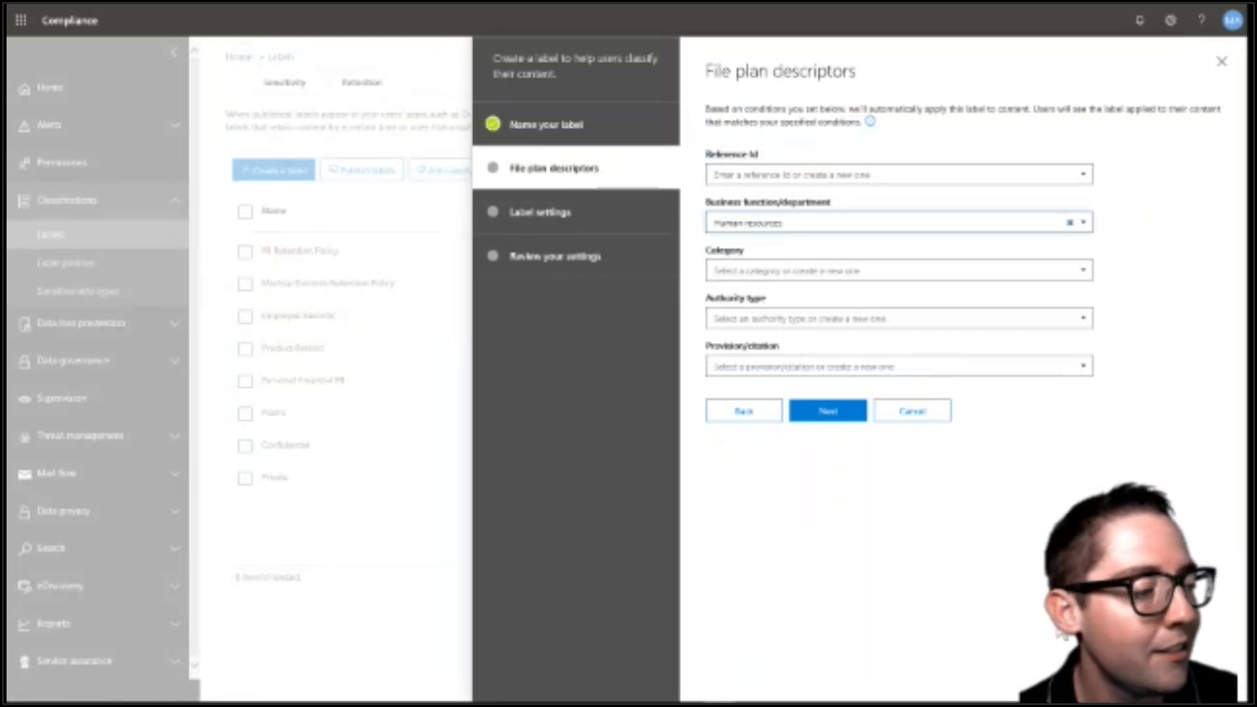
pyautogui.click(930, 412)
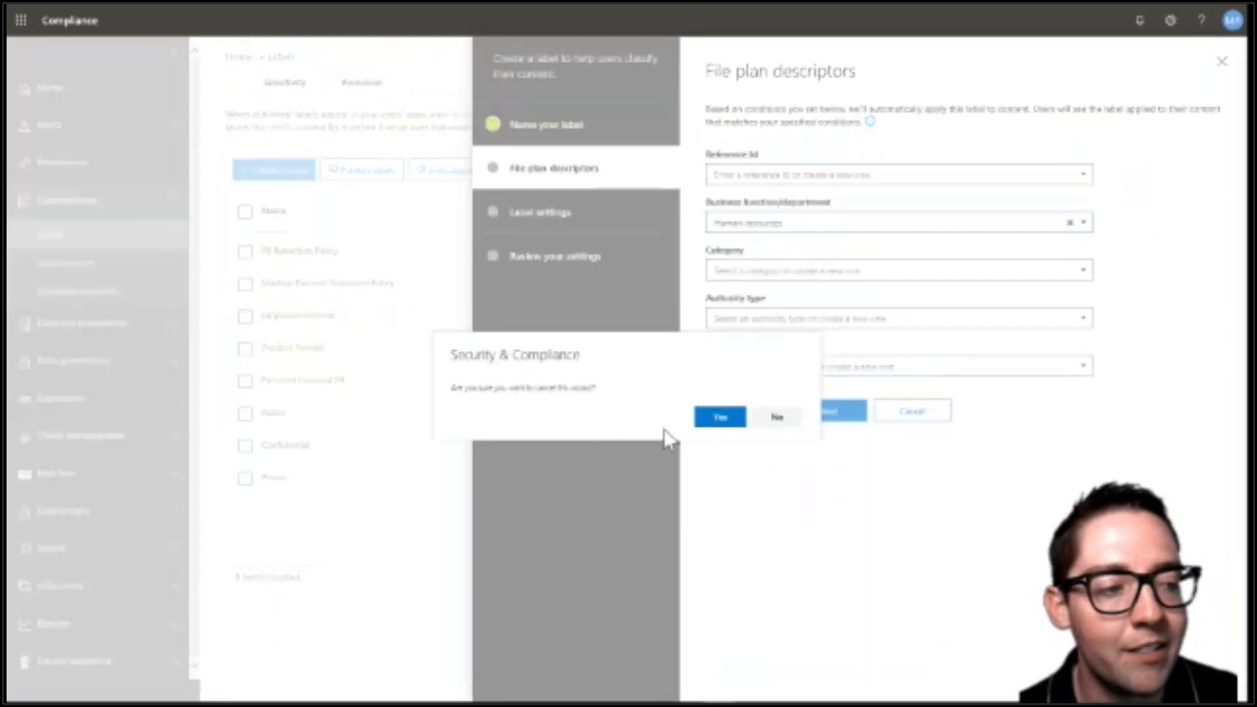
pyautogui.click(720, 419)
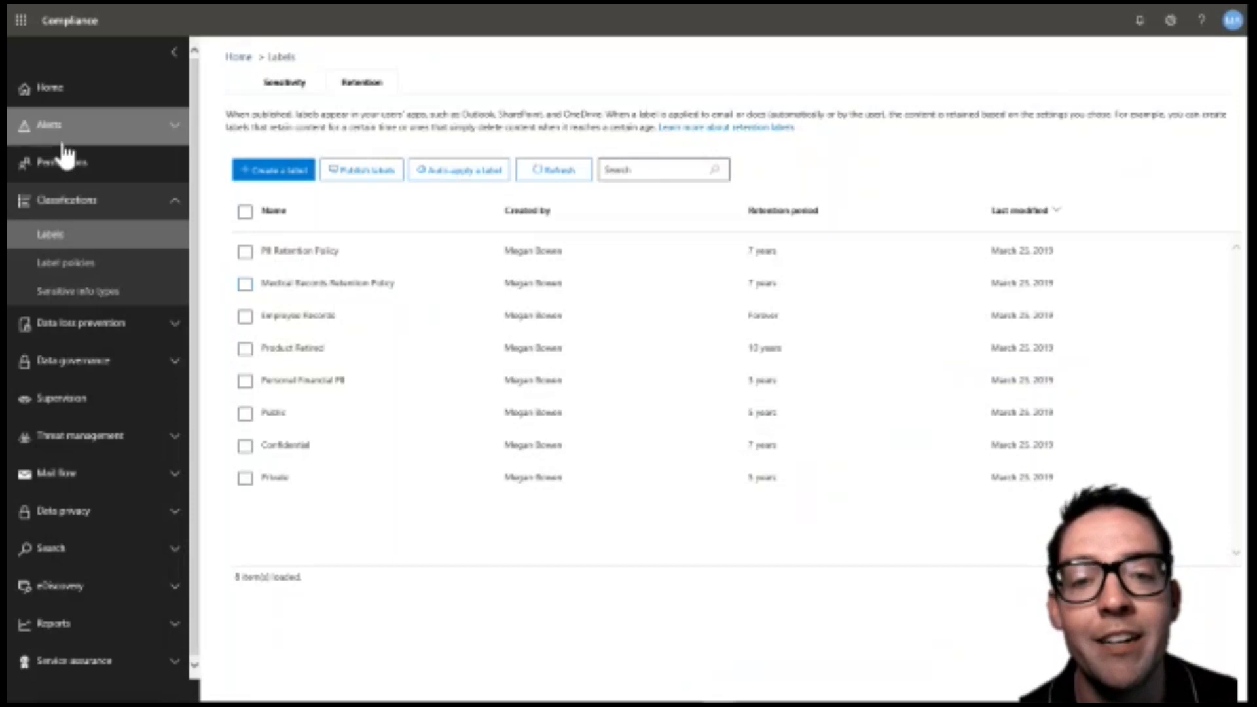
# Examine the list of sensitive info types available for compliance policies, and switch back to the PowerPoint presentation.
pyautogui.click(146, 300)
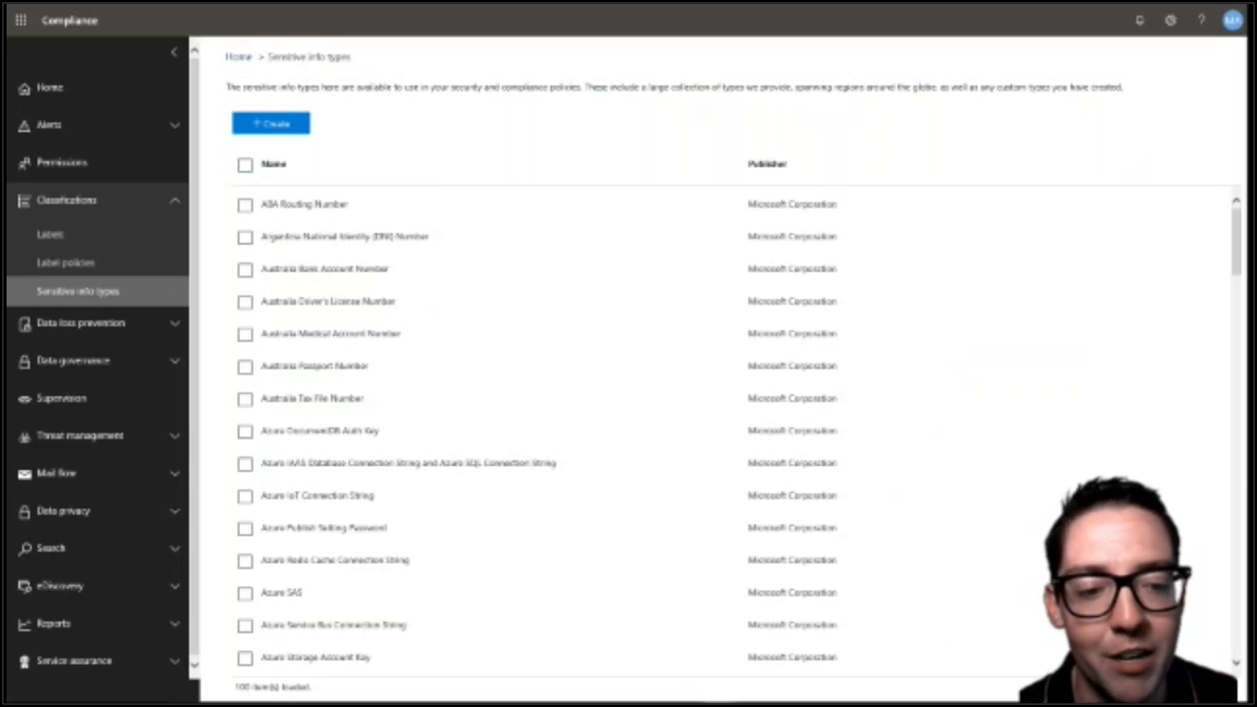
pyautogui.scroll(-3, 347, 333)
pyautogui.scroll(-14, 355, 304)
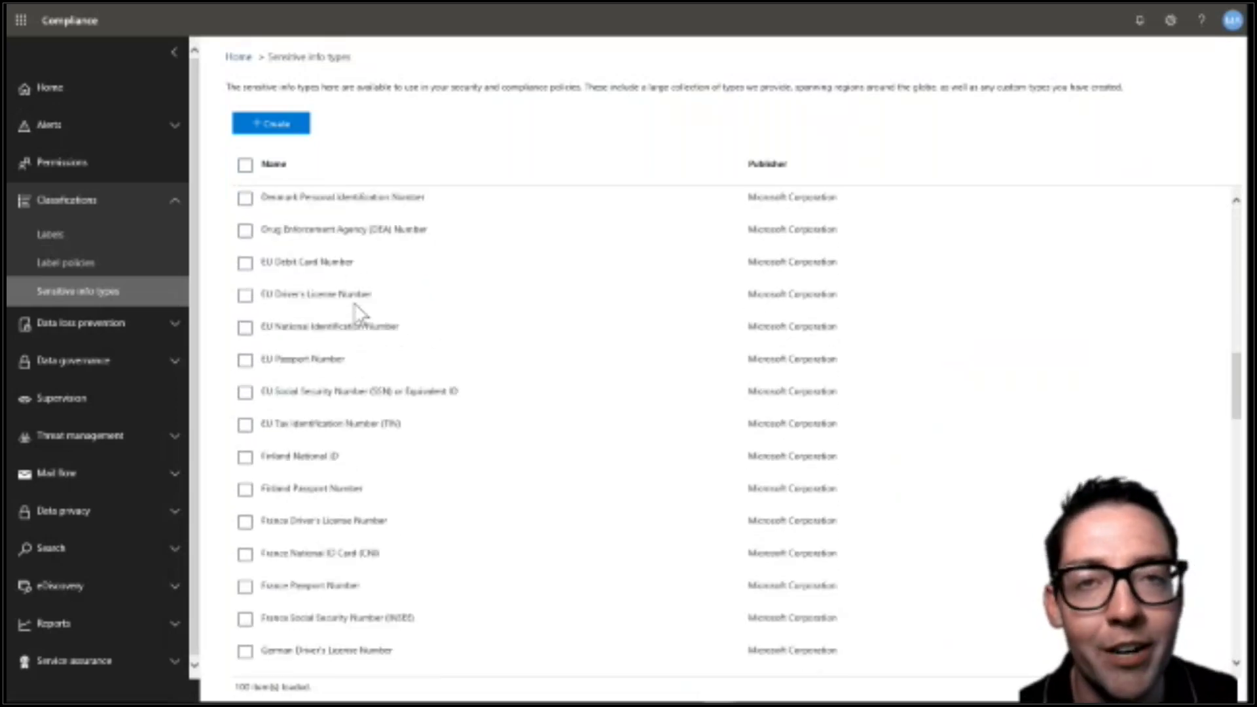
pyautogui.scroll(-3, 359, 313)
pyautogui.scroll(-3, 359, 313)
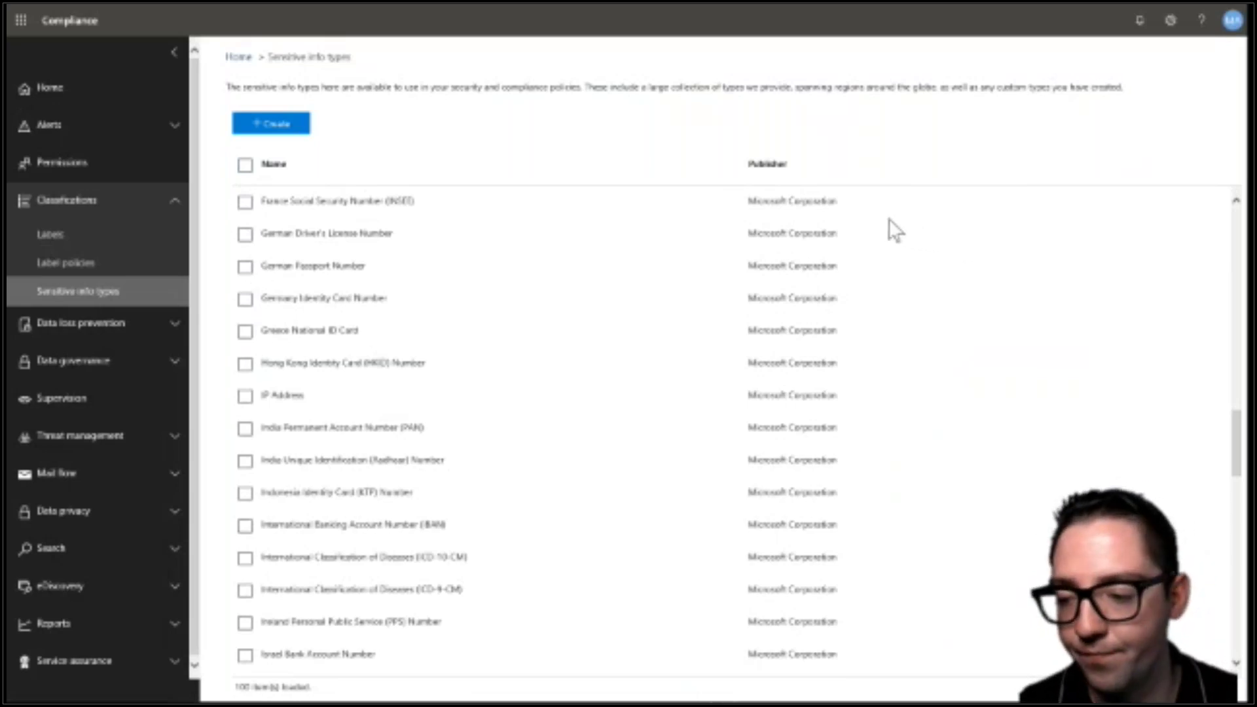
pyautogui.hotkey('alt', 'Tab')
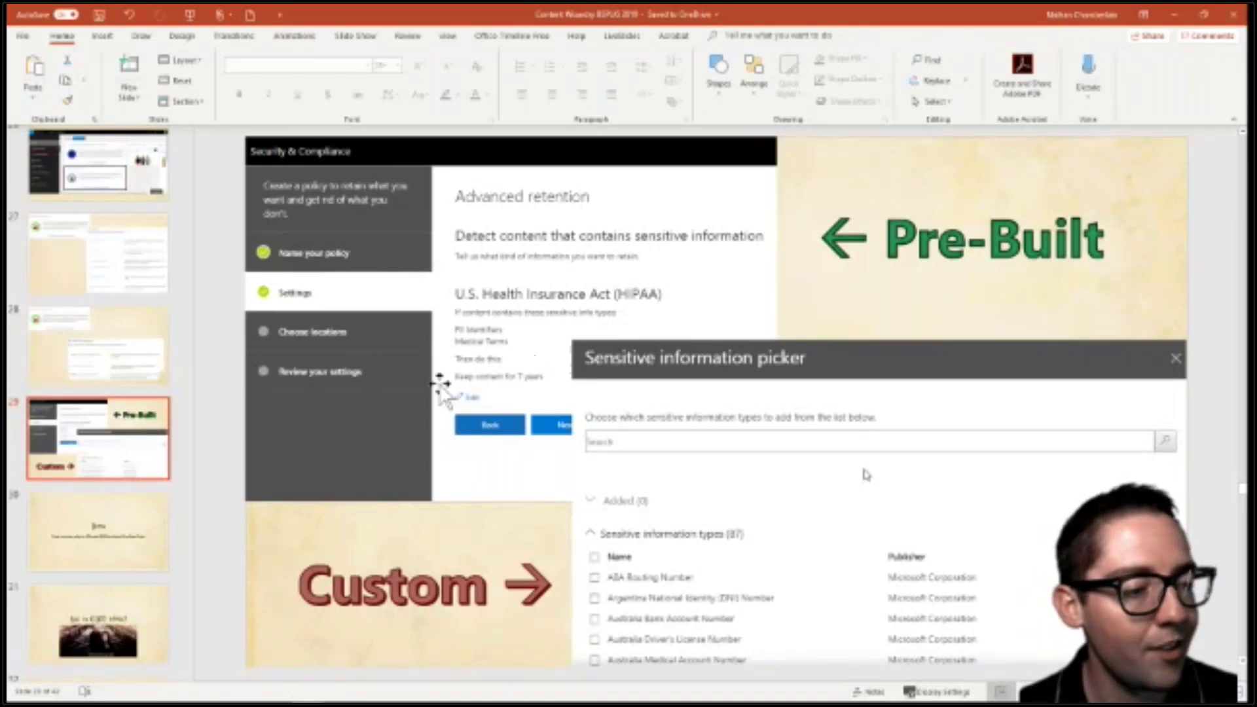